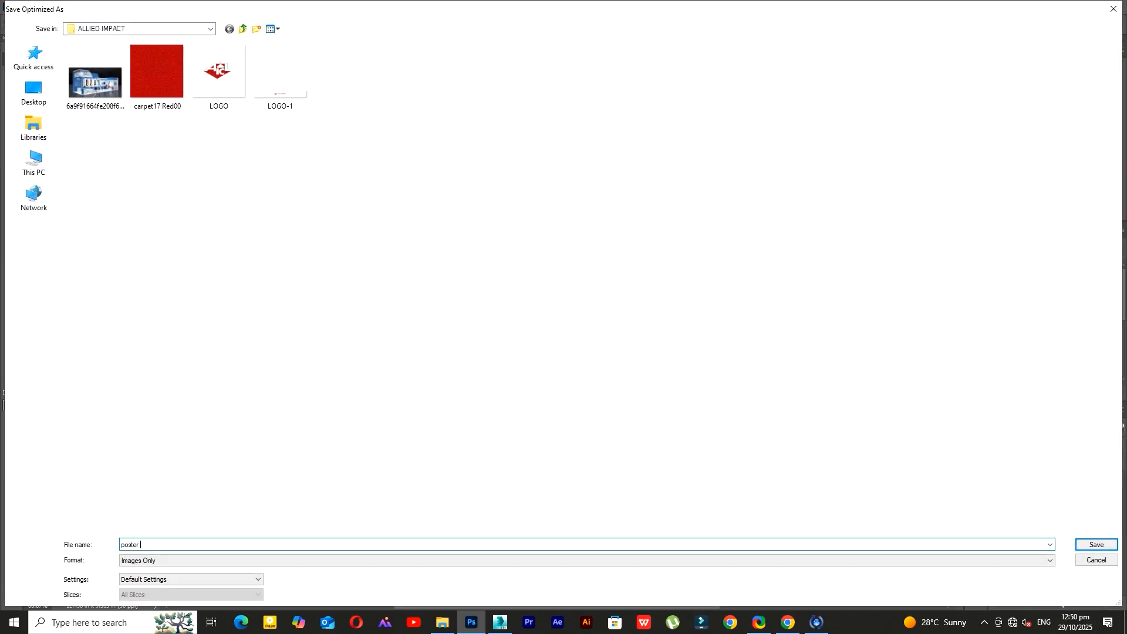
- Save the web-optimized JPEG as poster-1 in the ALLIED IMPACT folder
key("Return")
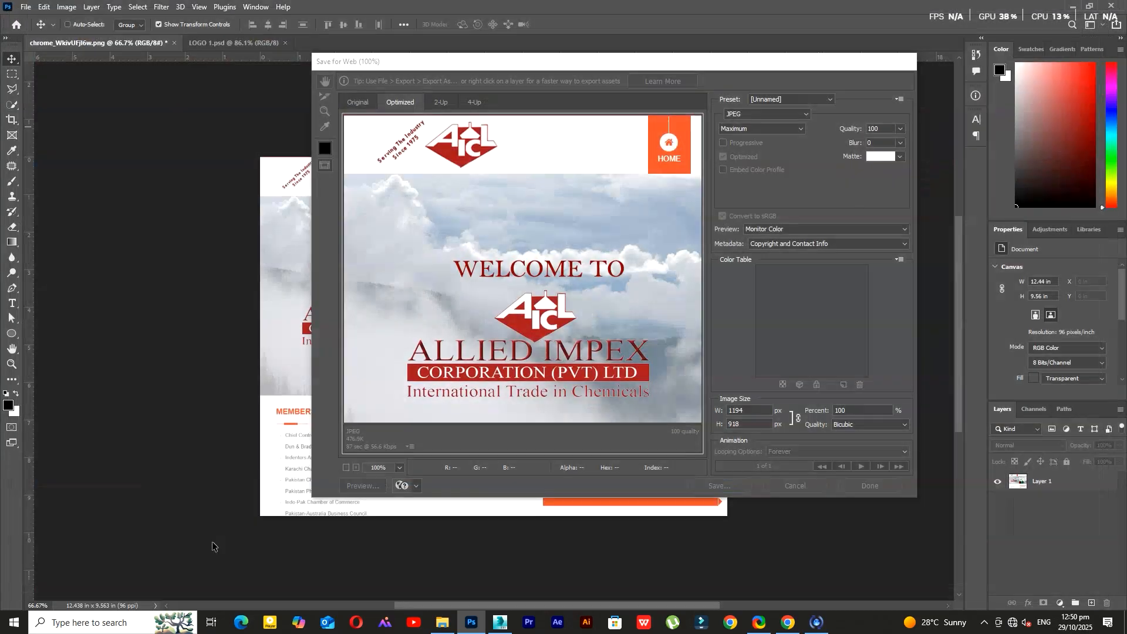
- Switch to Chrome, capture the Achievements & Certifications page and save the screenshot as a PNG in the ALLIED IMPACT folder
left_click(788, 624)
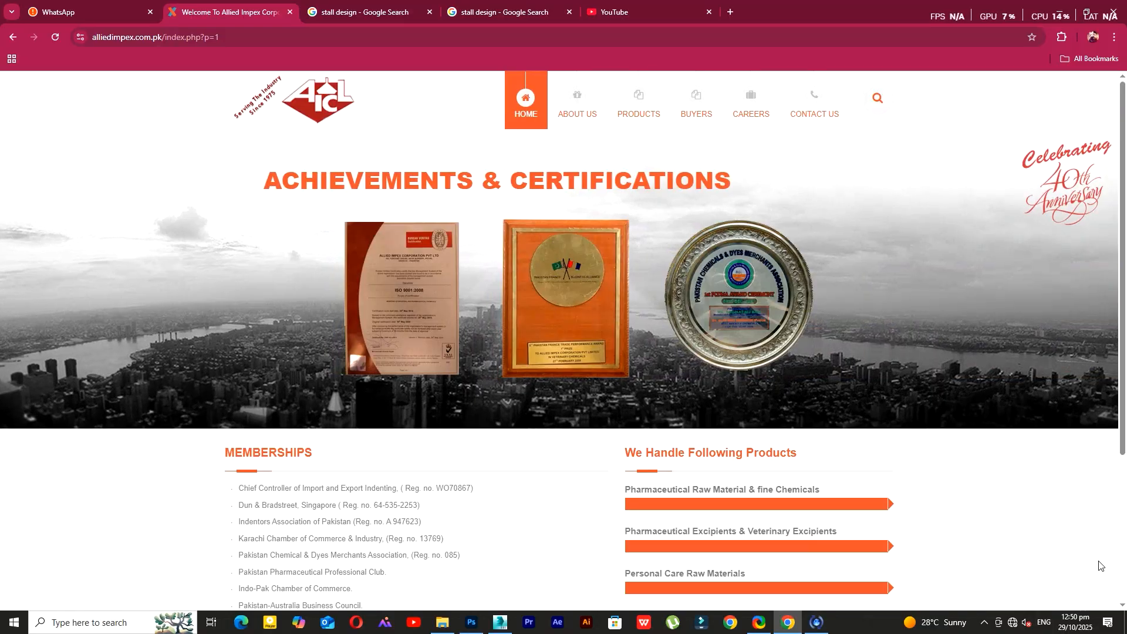
key("Print")
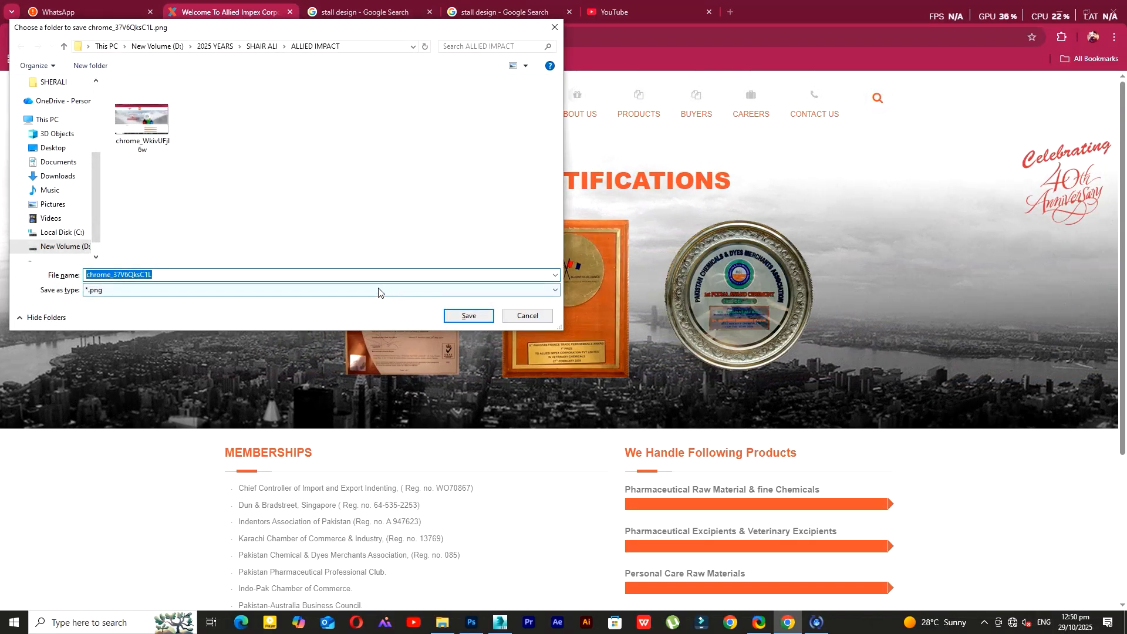
left_click(483, 317)
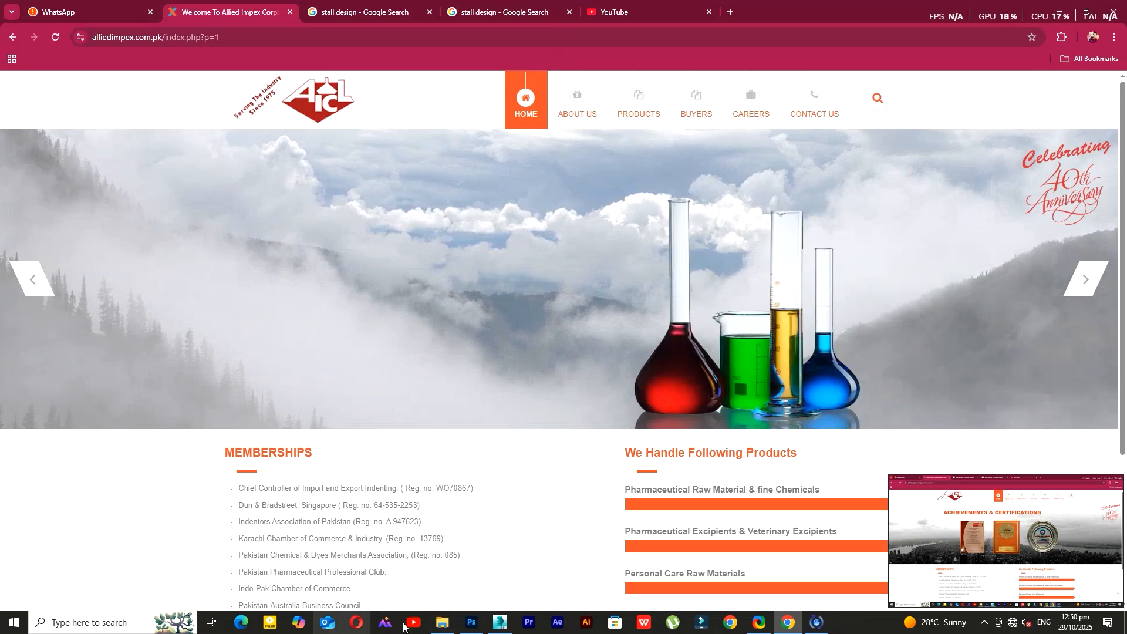
- Open the new screenshot from the ALLIED IMPACT folder in Photoshop and crop it to the central page content, about 12.41 by 9.5 in
left_click(442, 622)
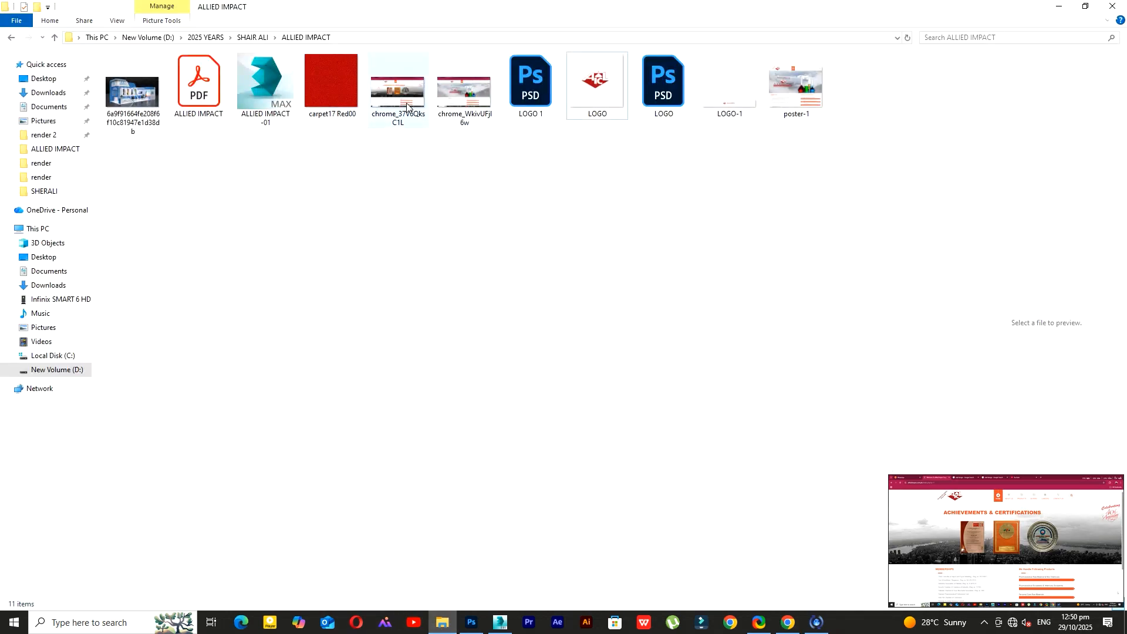
left_click_drag(406, 108, 587, 42)
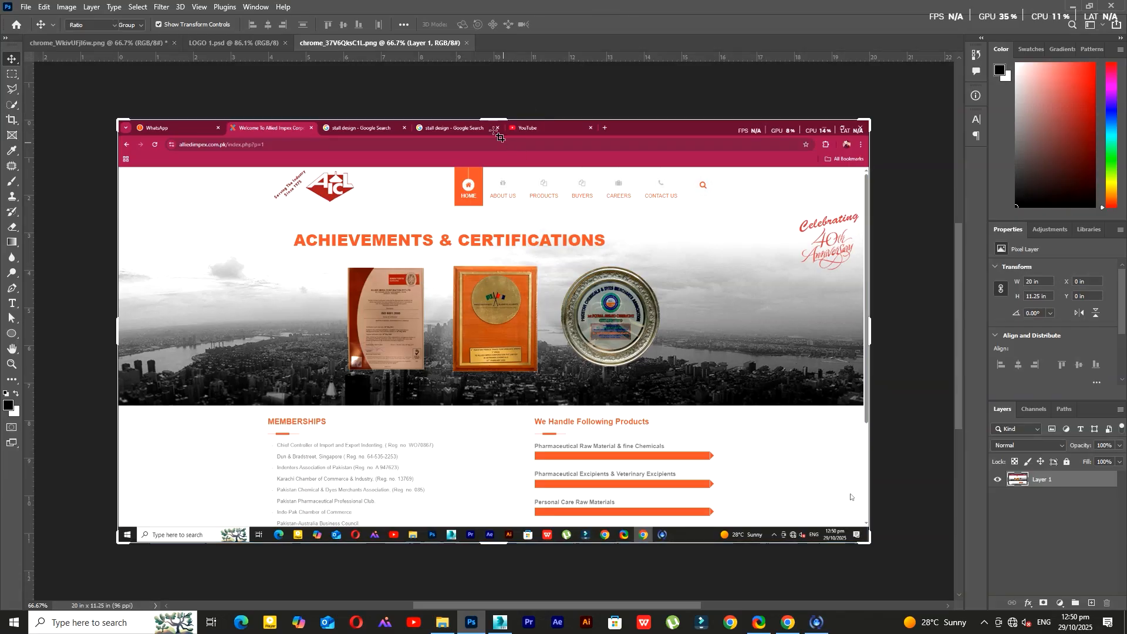
key("c")
mouse_move(494, 121)
left_mouse_down()
mouse_move(519, 117)
mouse_move(528, 133)
mouse_move(506, 144)
left_mouse_up()
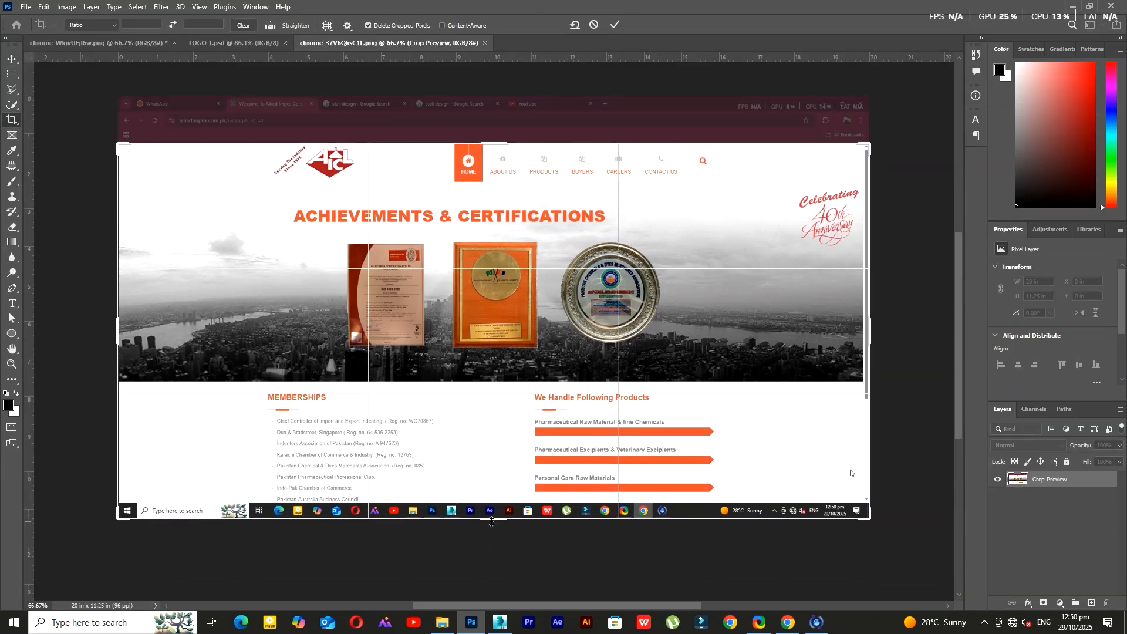
left_click_drag(492, 521, 505, 502)
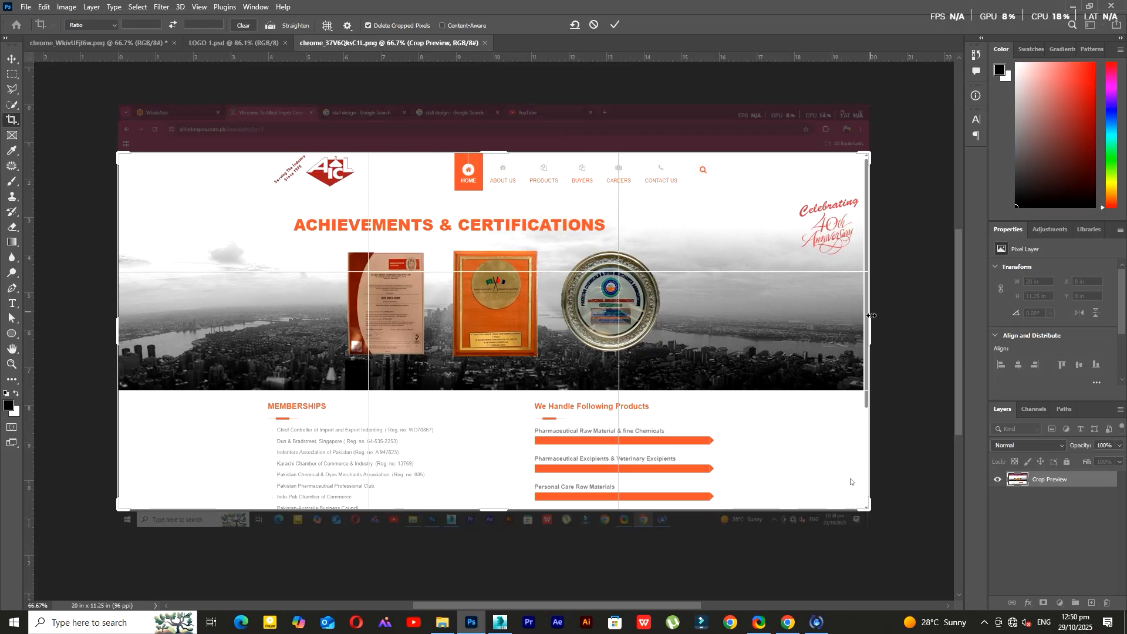
left_click_drag(871, 316, 799, 422)
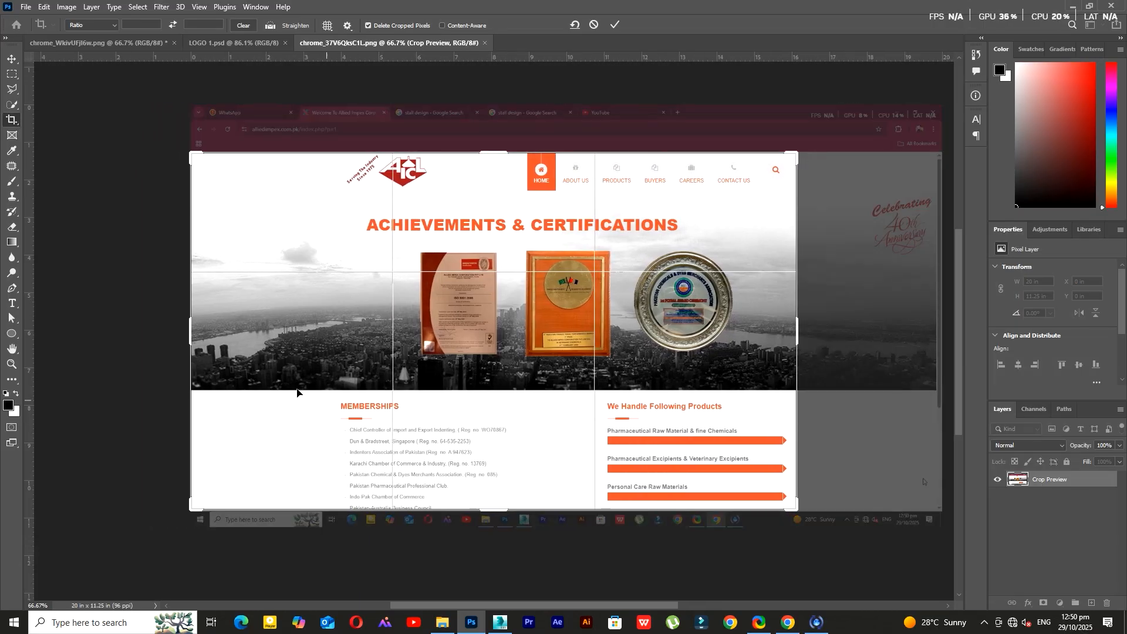
left_click_drag(194, 333, 263, 381)
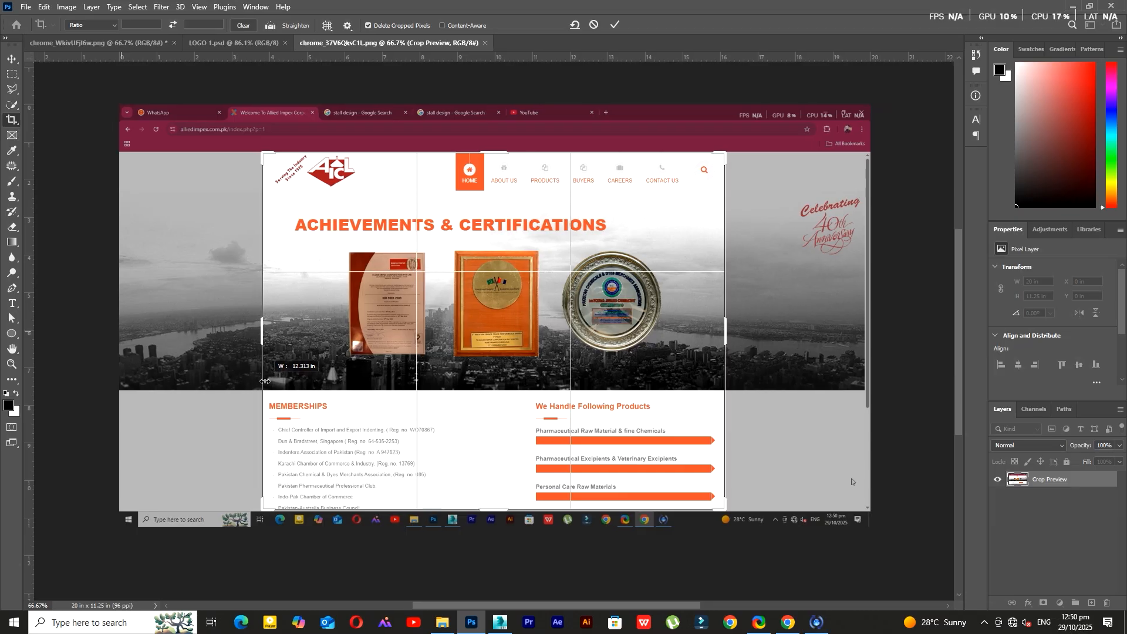
left_click(615, 25)
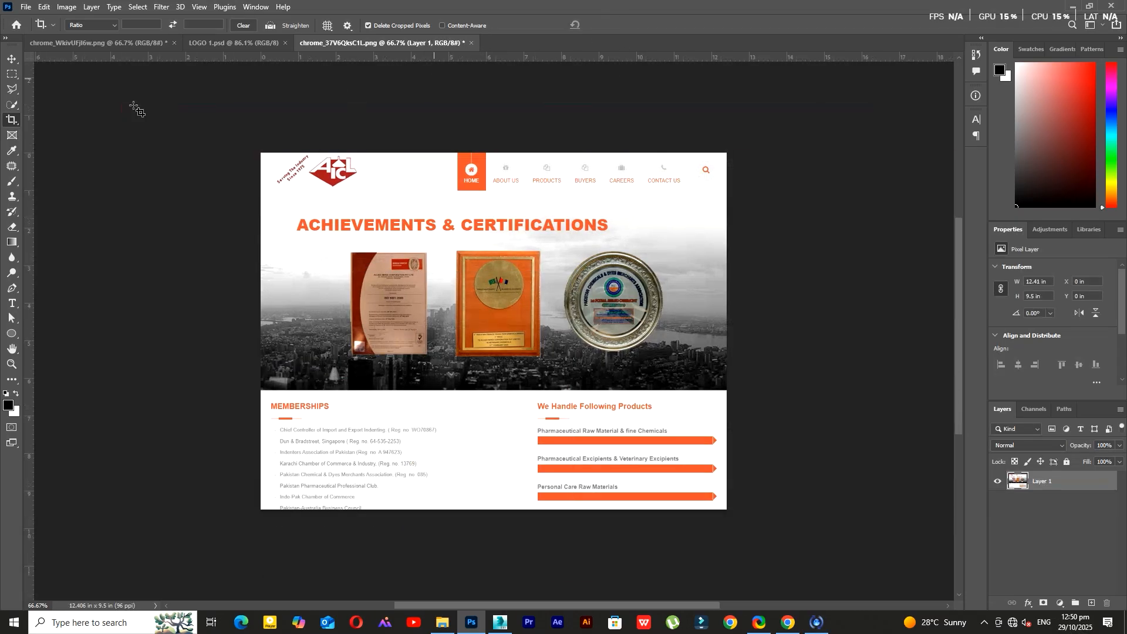
left_click(12, 58)
left_click(857, 179)
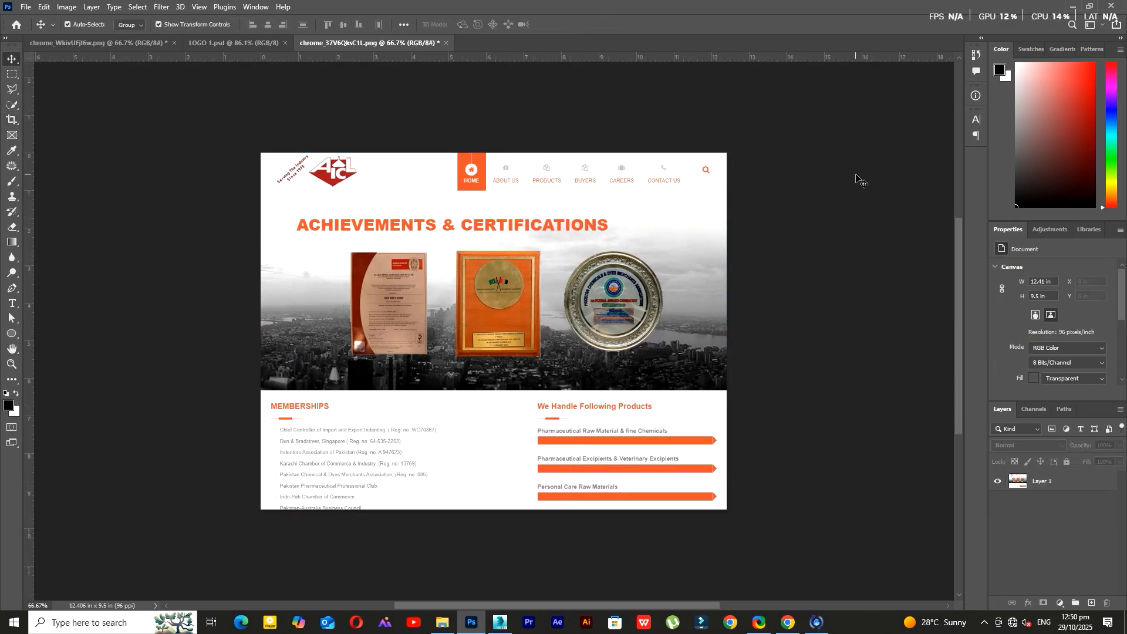
- Export the cropped image for web as a JPEG named poster-2 in the ALLIED IMPACT folder
key("ctrl+alt+shift+s")
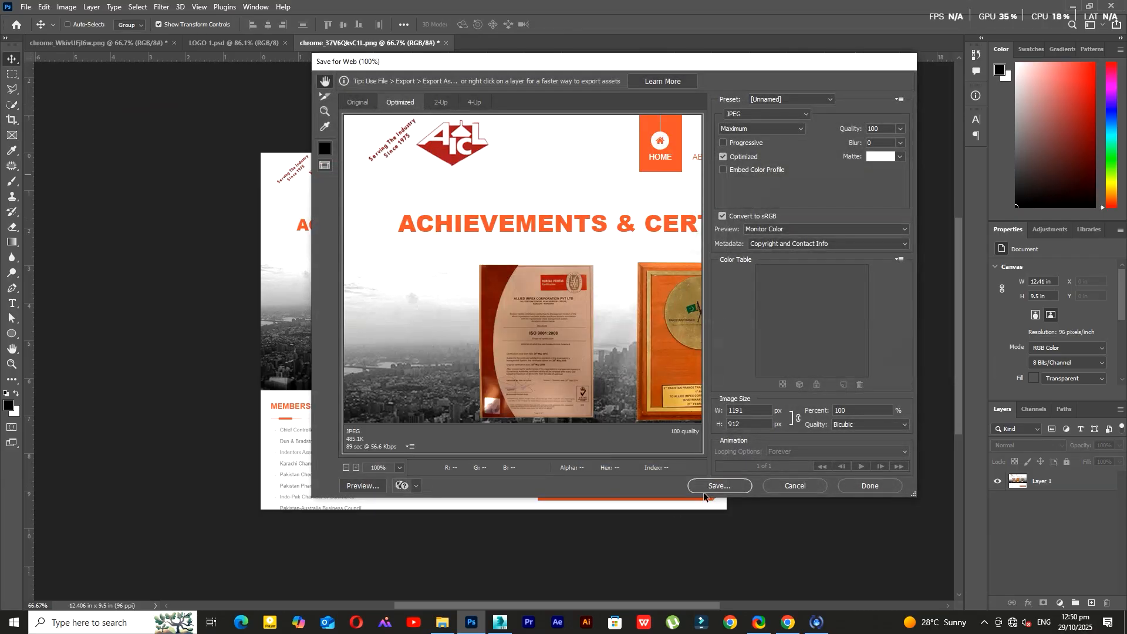
left_click(742, 492)
left_click(321, 97)
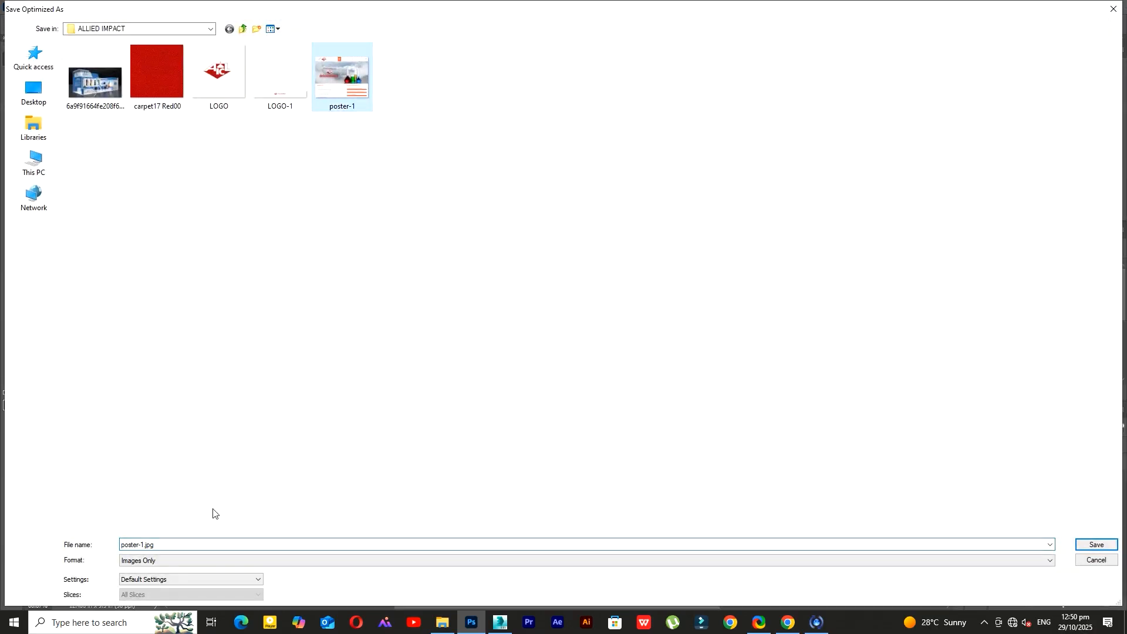
double_click(184, 544)
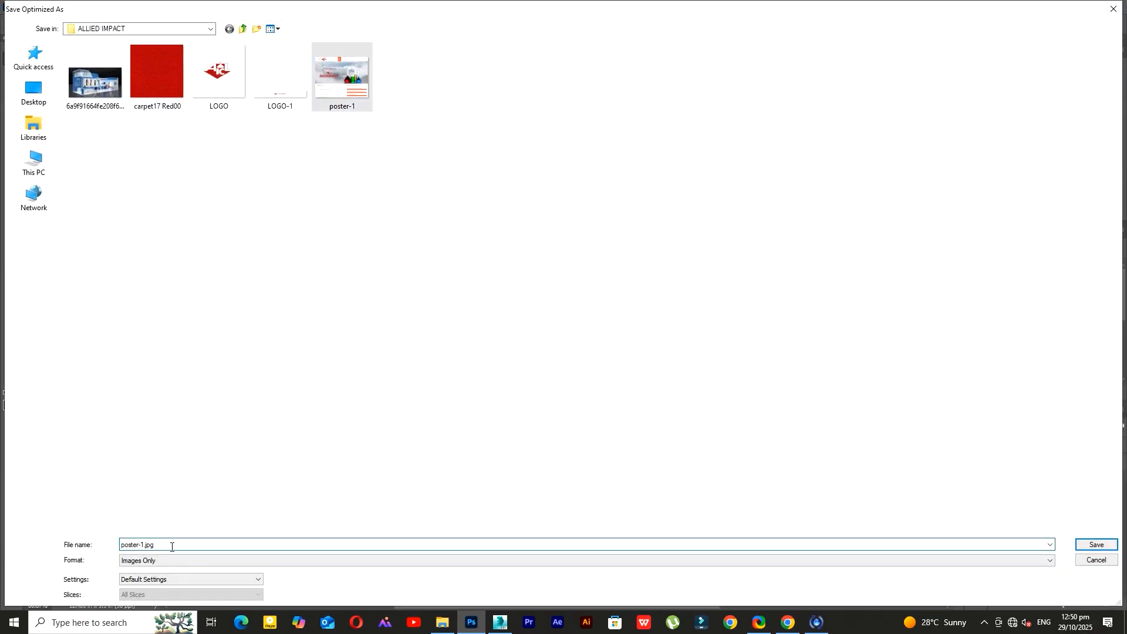
key("BackSpace")
key("BackSpace")
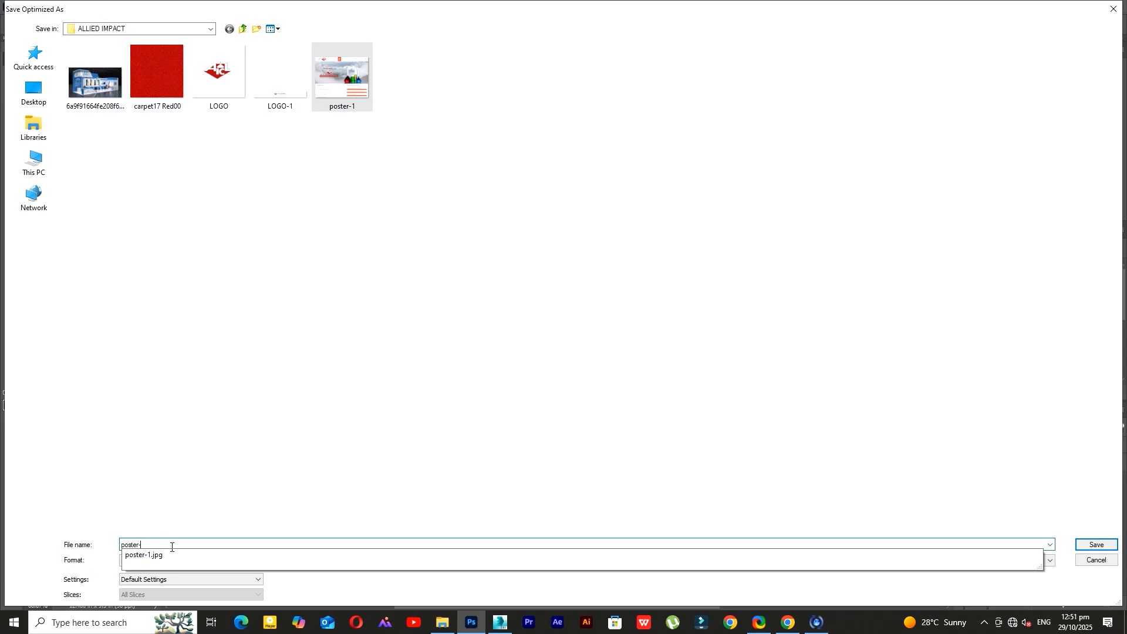
type("2")
key("Return")
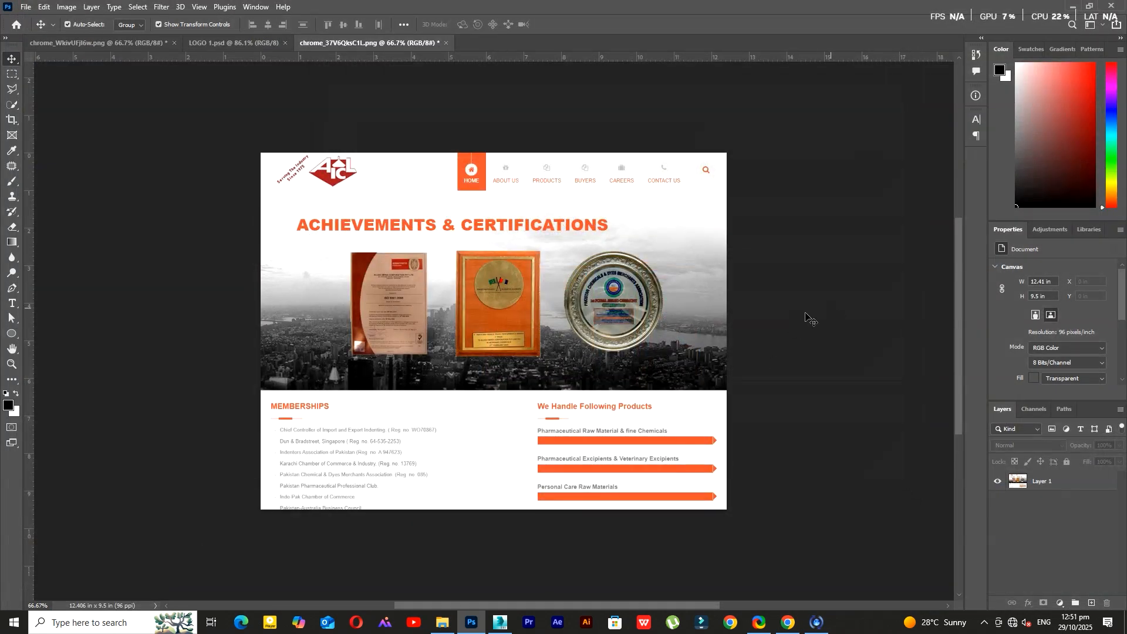
- Switch to 3ds Max and copy the fashia sub-material into slot 7 of the Multi/Sub-Object material, naming it poster
left_click(497, 620)
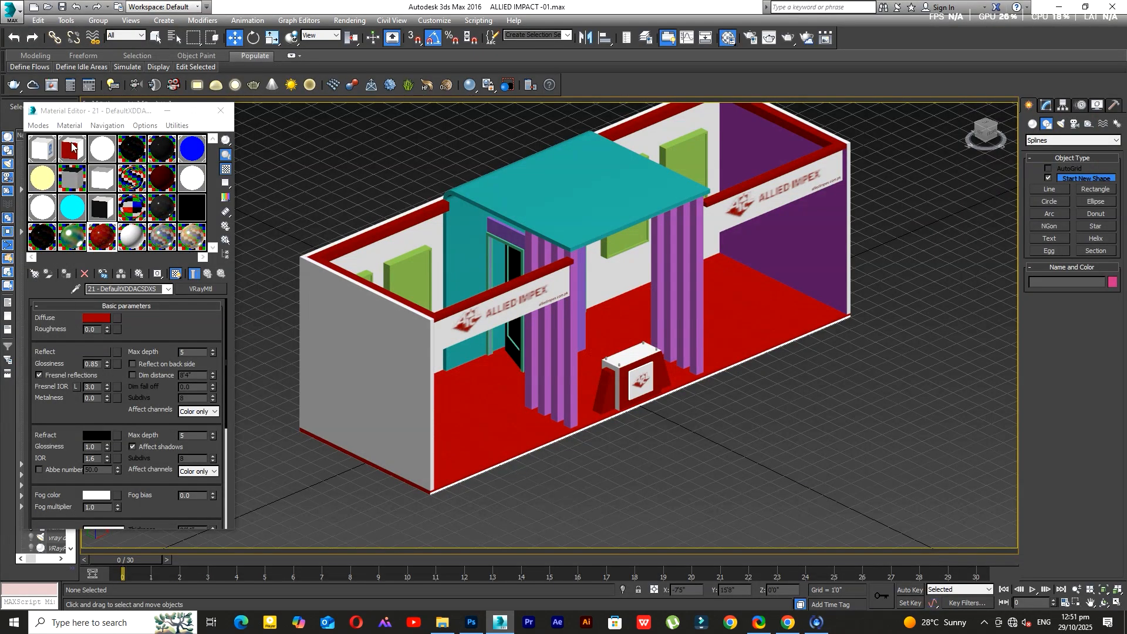
left_click(208, 273)
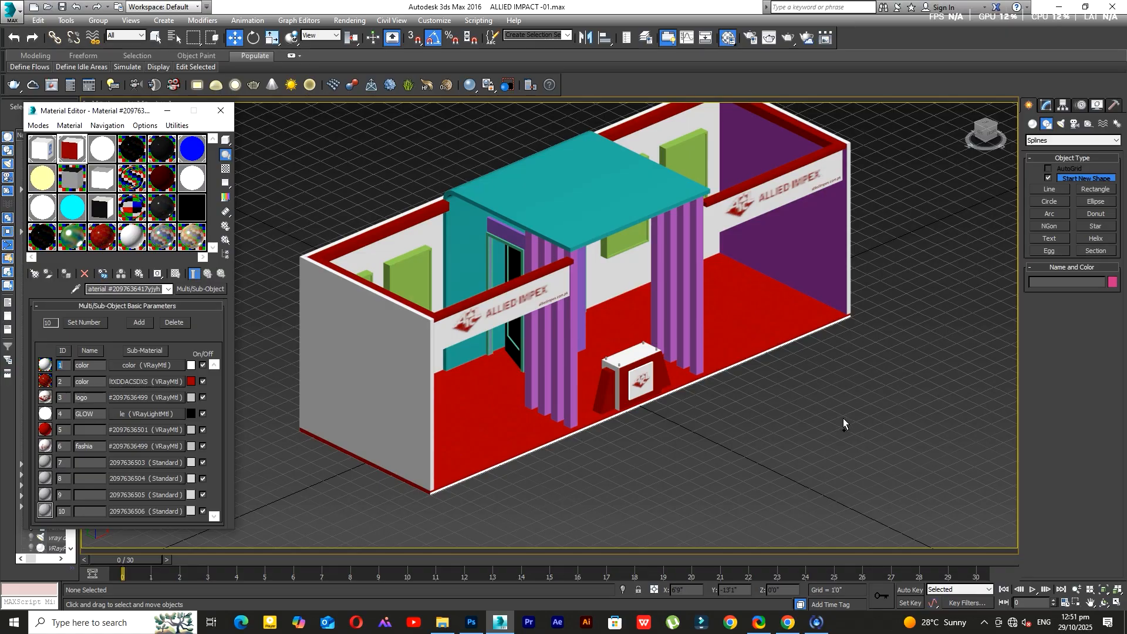
middle_click_drag(839, 417, 813, 429)
left_click(778, 253)
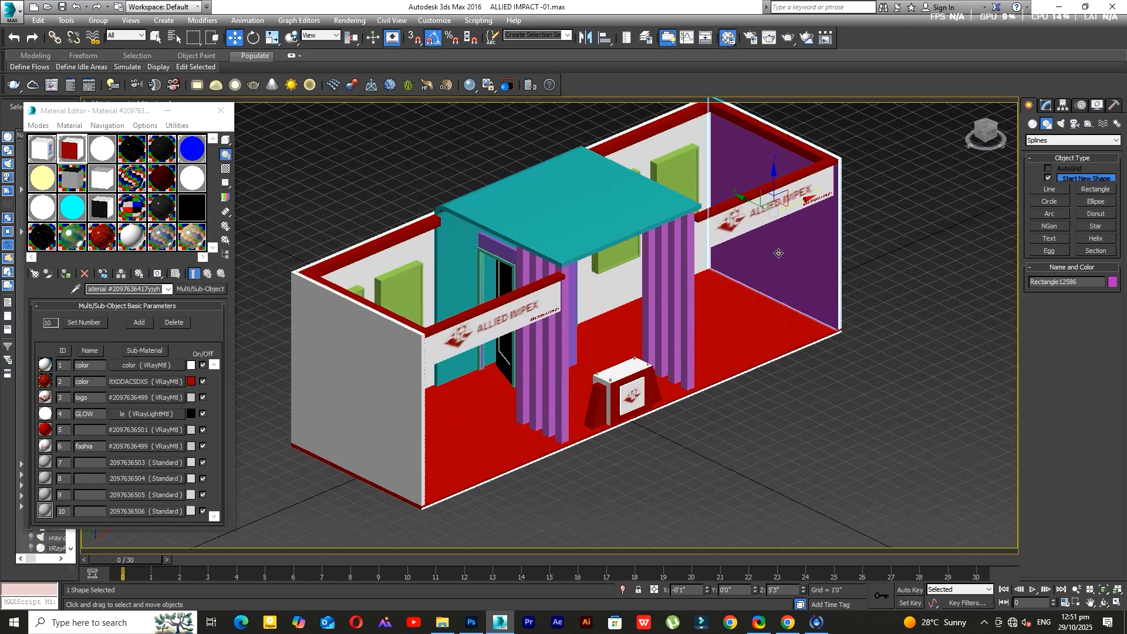
left_click_drag(127, 367, 112, 411)
left_click(109, 358)
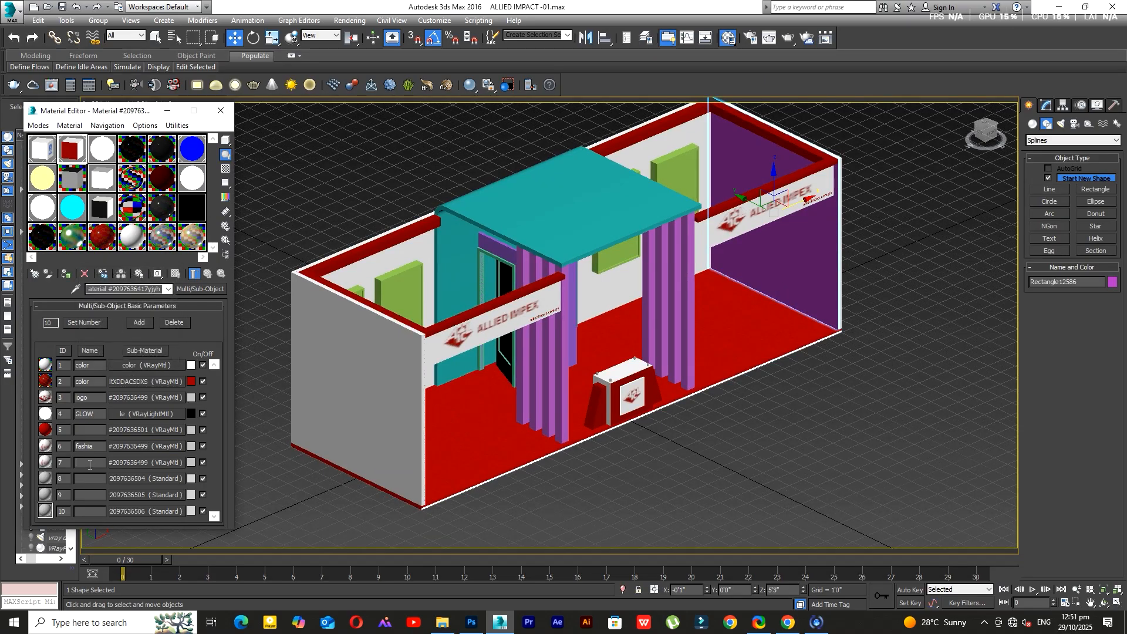
type("poster")
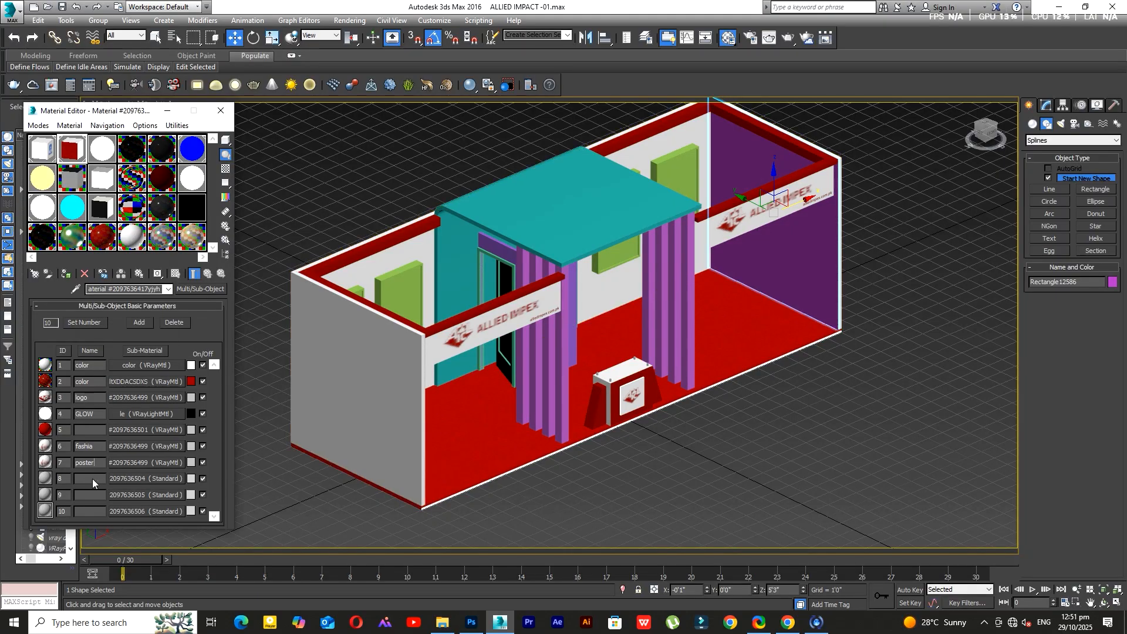
- Replace the diffuse bitmap of sub-material 7 with poster-1 and return to the Multi/Sub-Object material
left_click(145, 463)
left_click(118, 318)
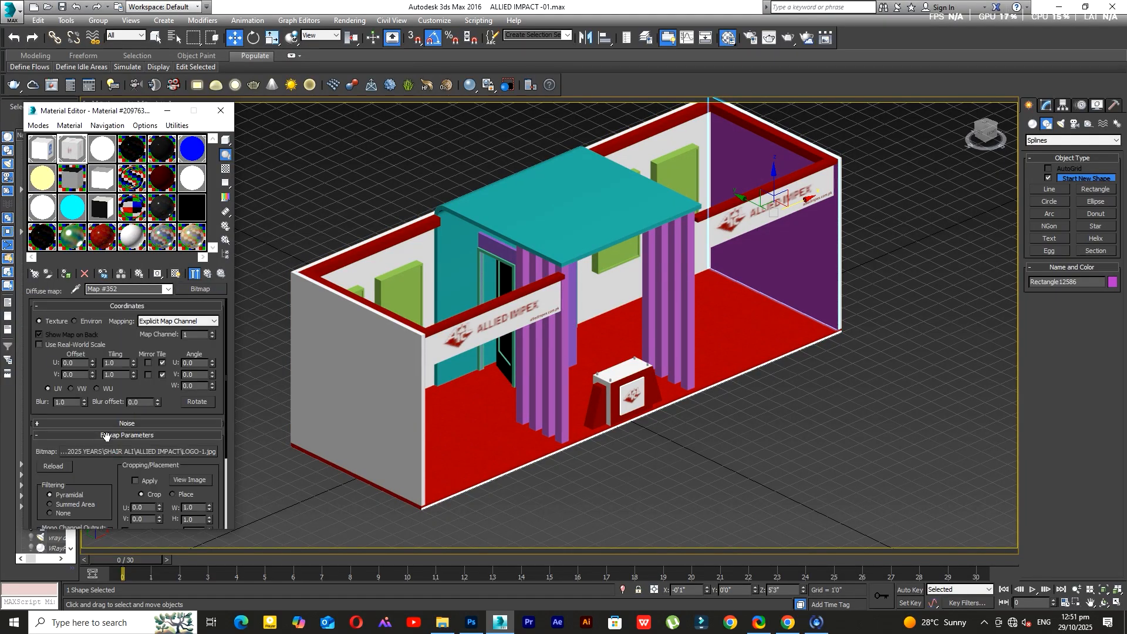
left_click(102, 452)
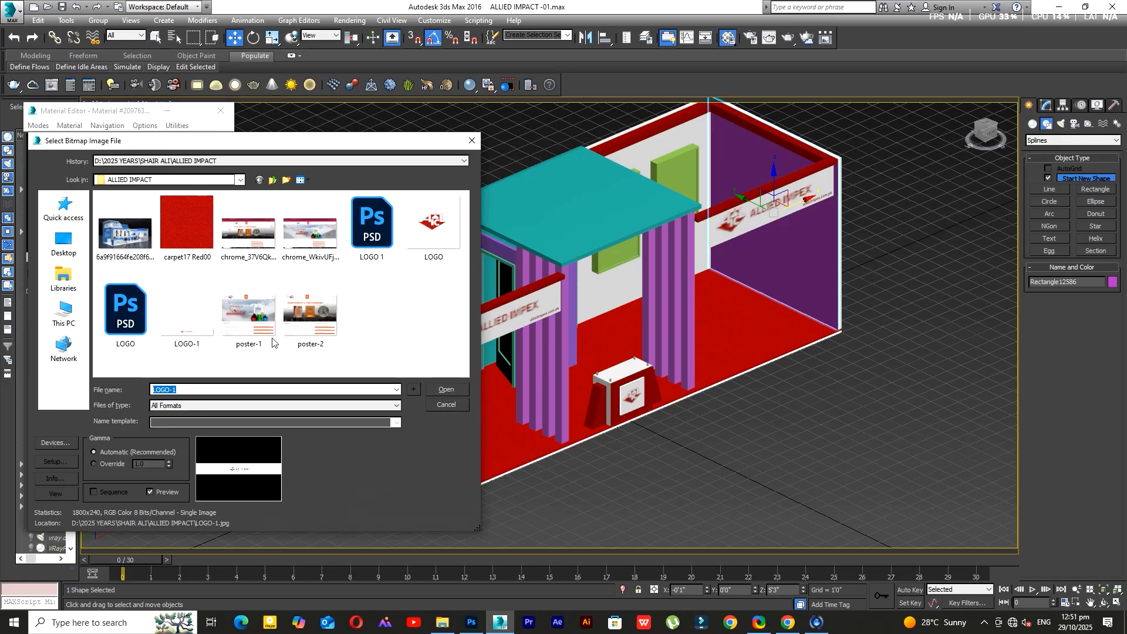
left_click(247, 320)
left_click(447, 390)
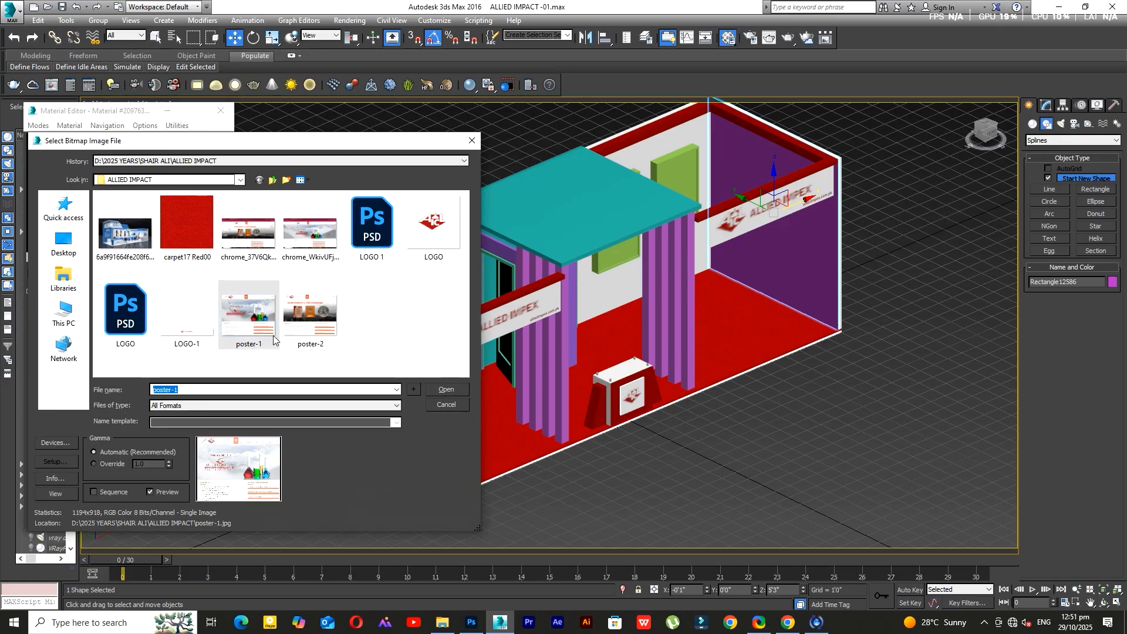
left_click(207, 274)
left_click(206, 274)
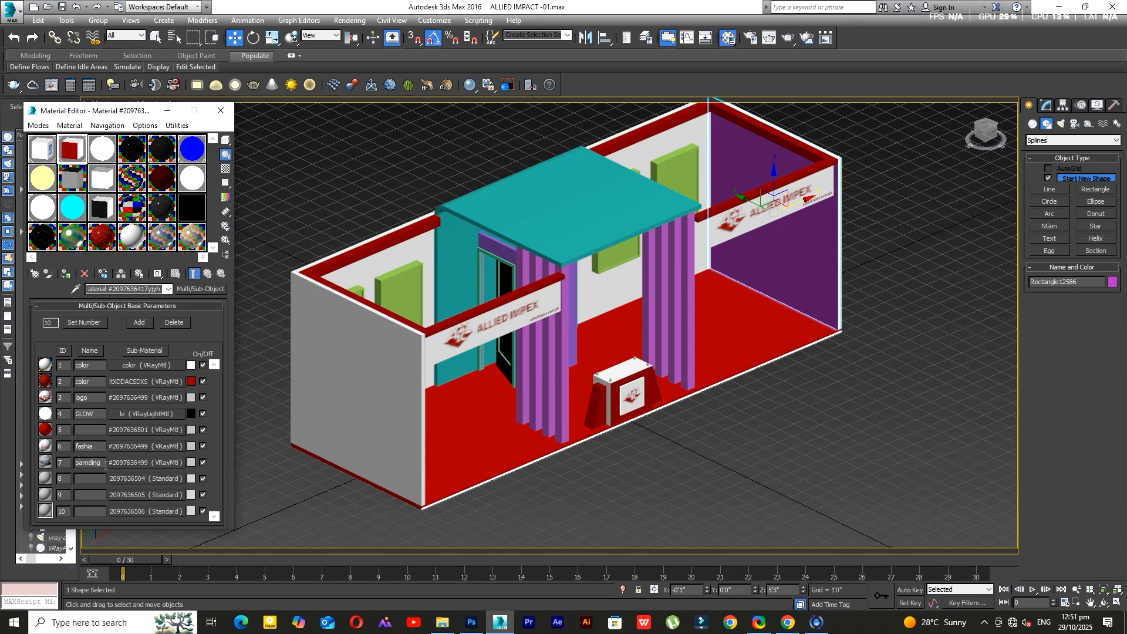
- Name sub-materials 7 and 8 branding and duplicate sub-material 7 into slot 8 as an independent copy
type("bra")
right_click(96, 466)
left_click(114, 340)
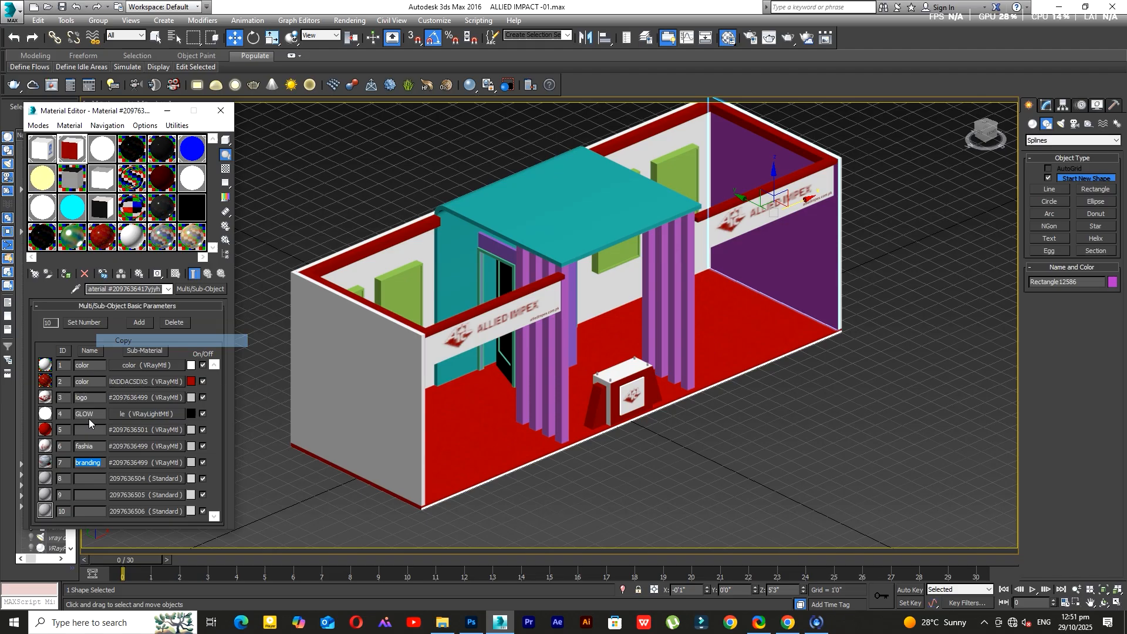
left_click(87, 480)
key("ctrl+v")
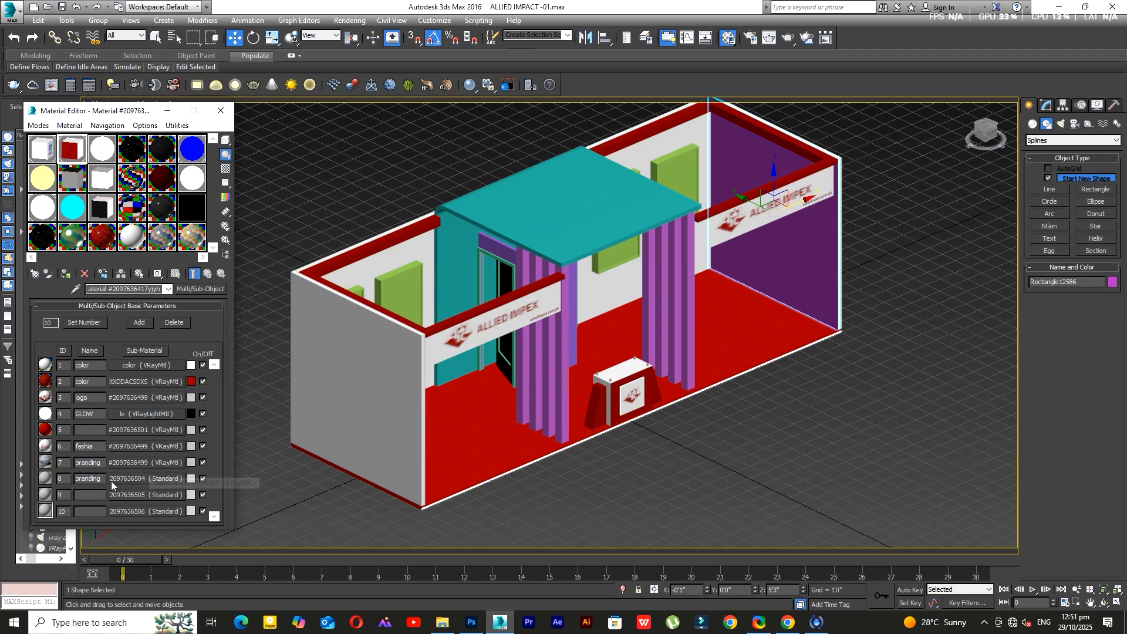
left_click_drag(121, 474, 122, 478)
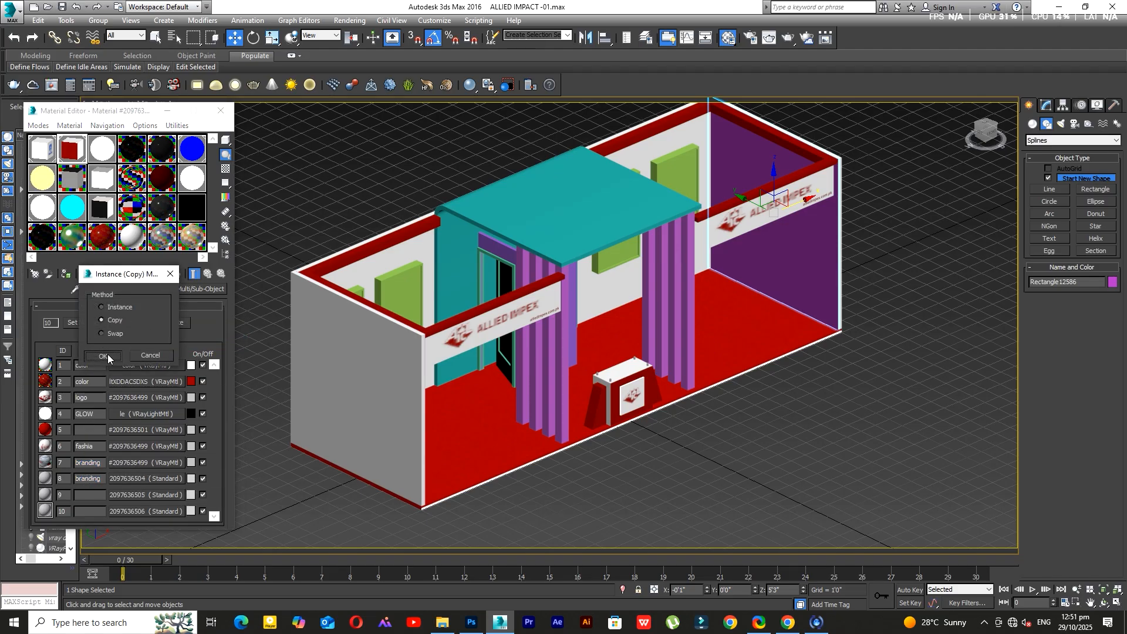
left_click(106, 355)
- Replace the diffuse bitmap of sub-material 8 with poster-2 and return to the Multi/Sub-Object material
left_click(115, 480)
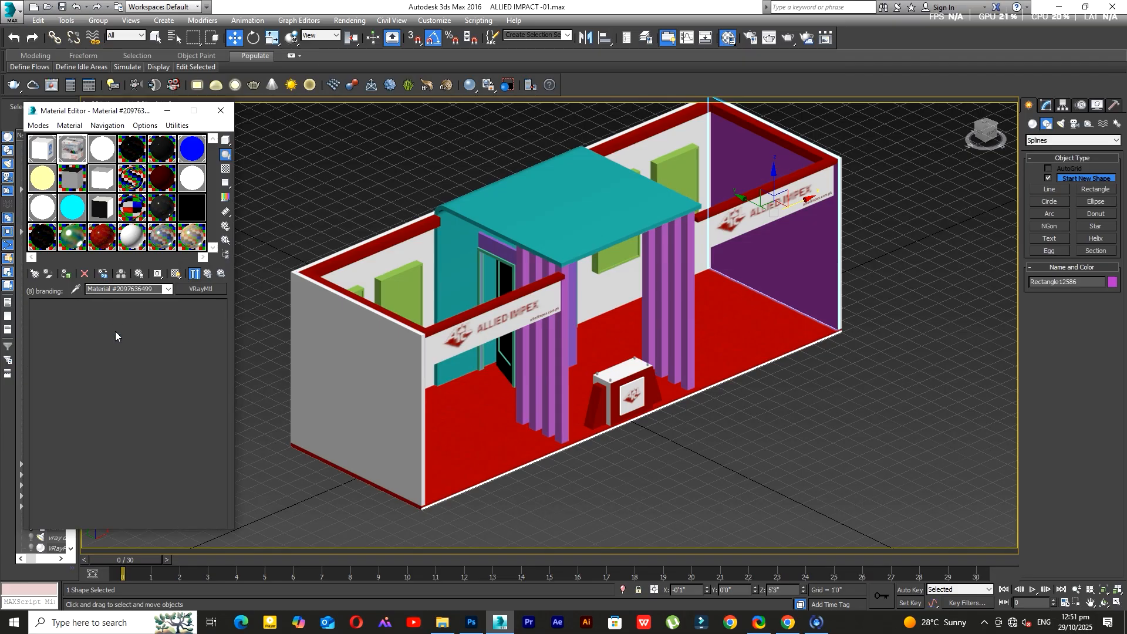
left_click(114, 324)
left_click(63, 451)
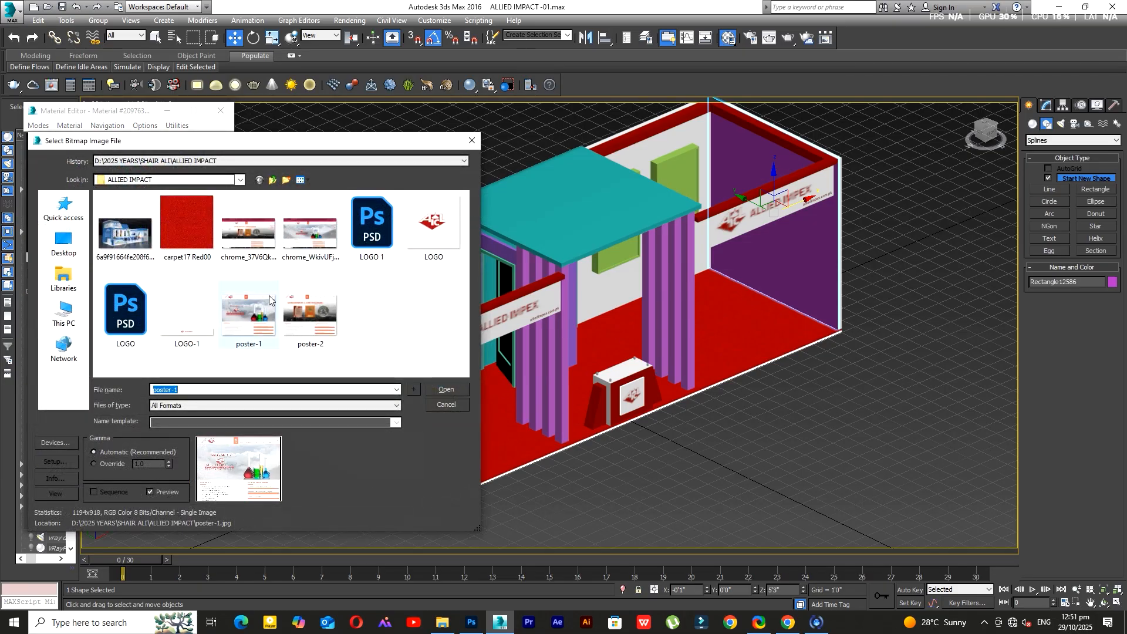
left_click(310, 317)
left_click(437, 390)
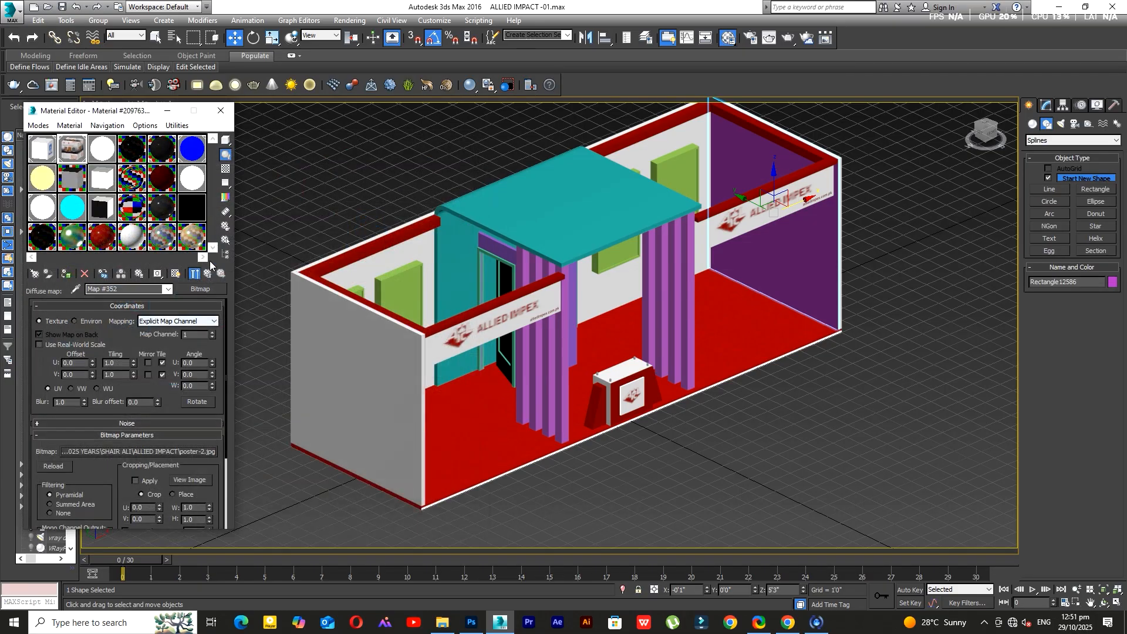
left_click(213, 275)
left_click(213, 276)
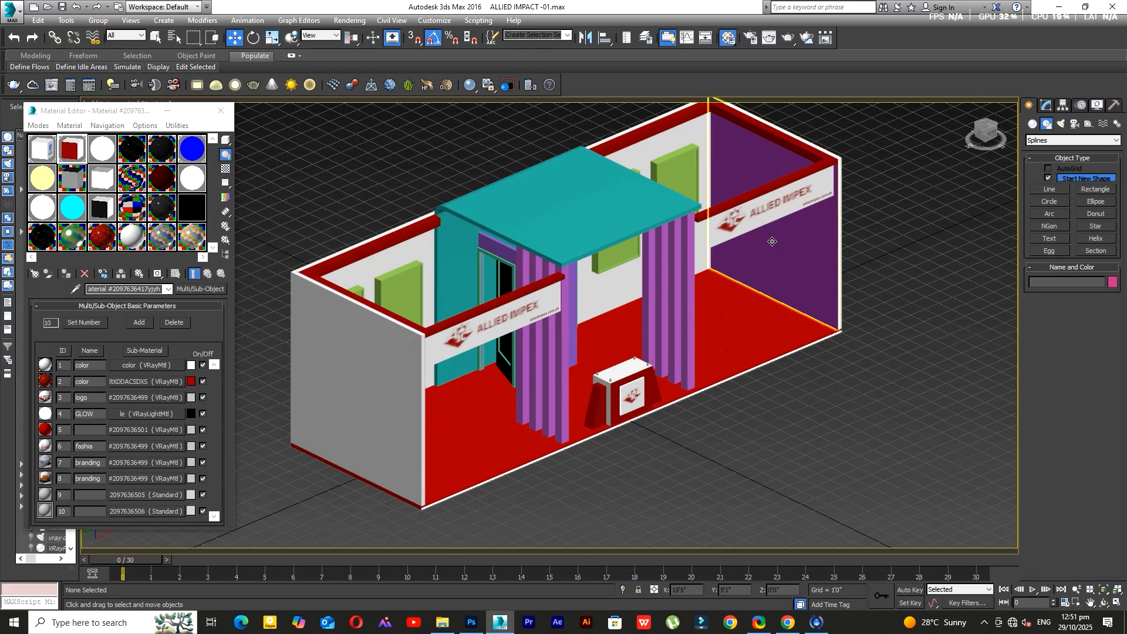
- Add an Edit Poly modifier to the purple panel at the right end of the stall
left_click(1047, 106)
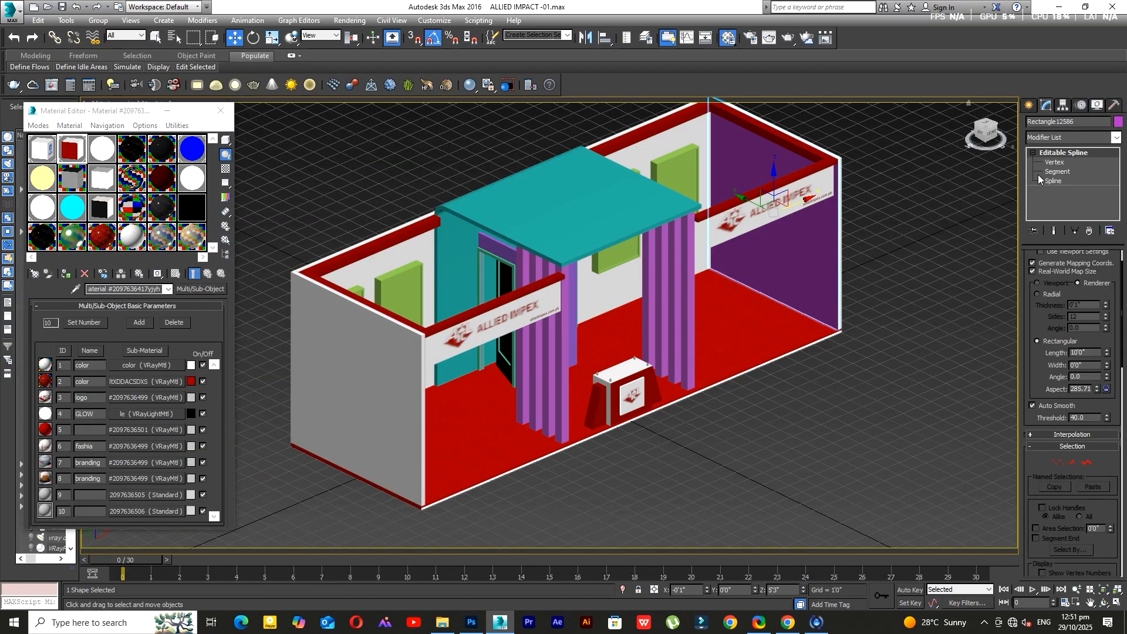
left_click(203, 21)
mouse_move(258, 65)
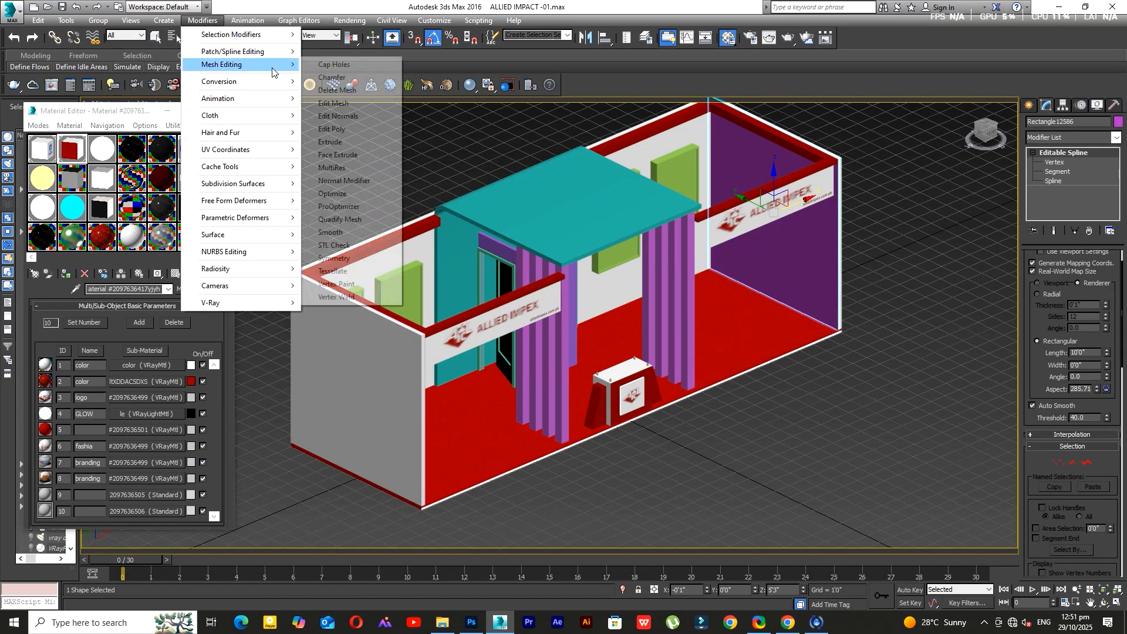
left_click(341, 129)
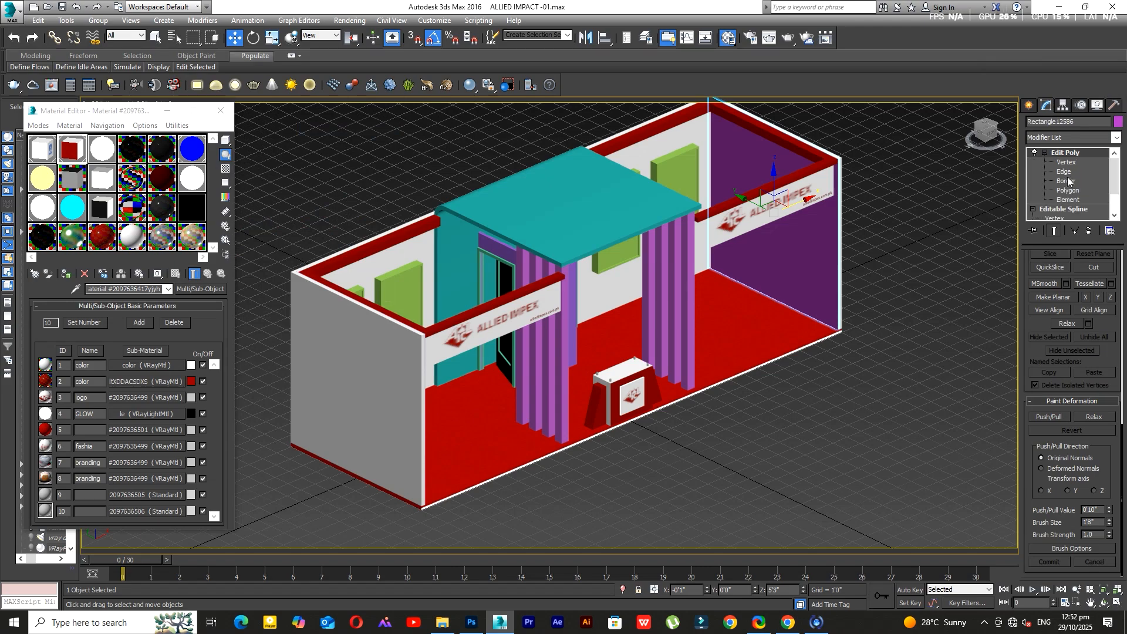
- Select the right end panel's large inner polygon and assign it material ID 7
left_click(1067, 190)
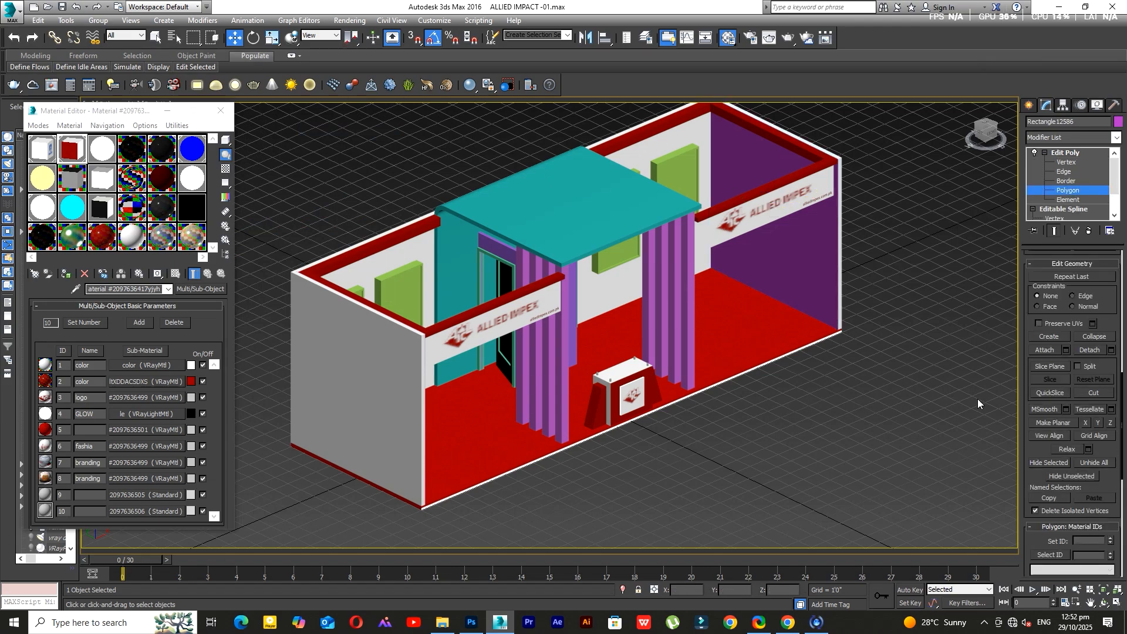
left_click(802, 284)
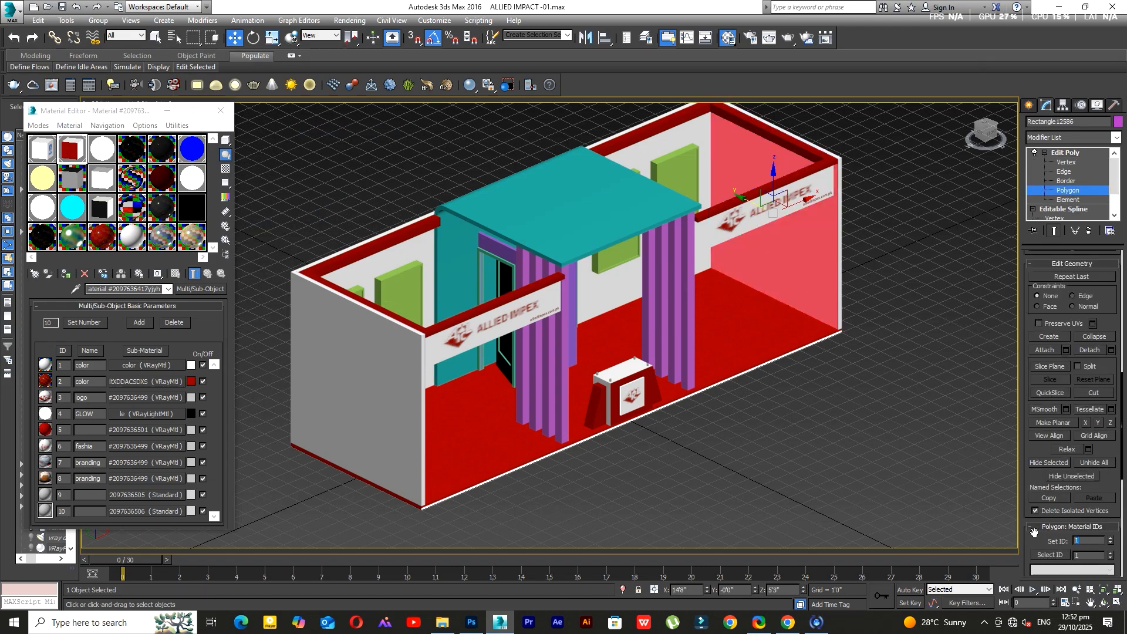
type("7")
left_click(1046, 463)
scroll(681, 398, "down", 3)
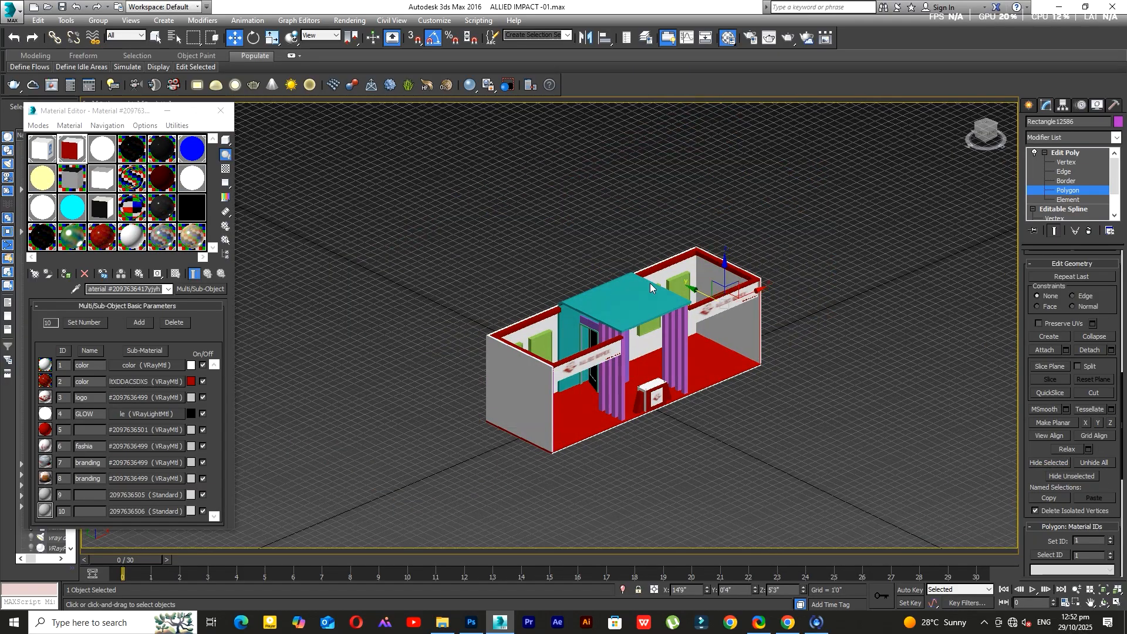
scroll(650, 287, "up", 3)
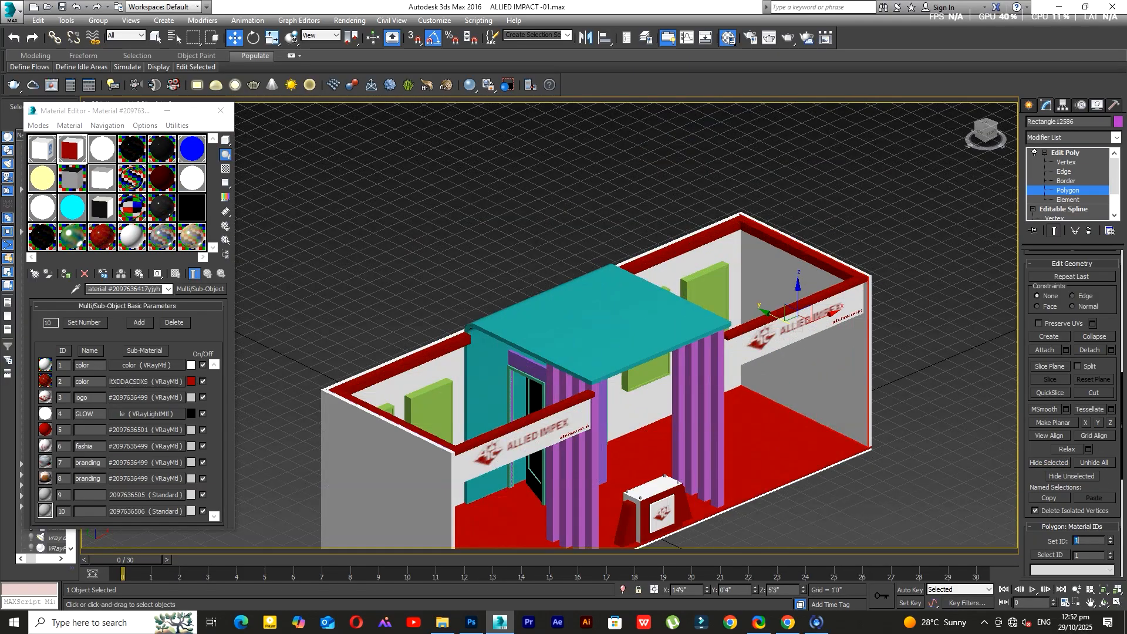
left_click(1108, 463)
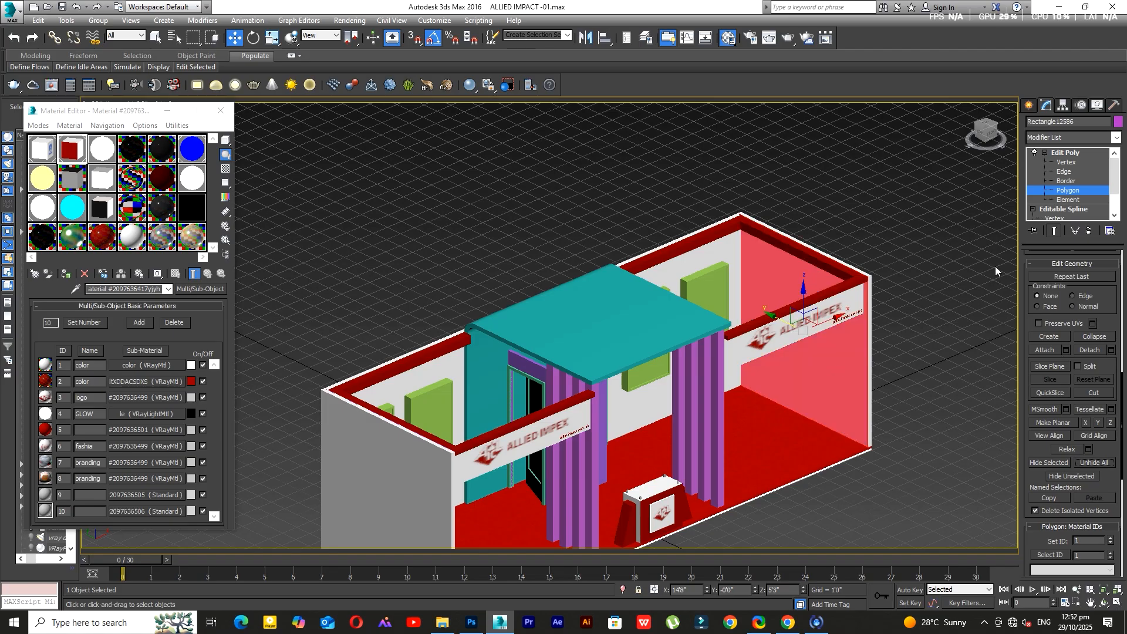
- Add a UVW Map modifier with Box mapping to the right end panel and assign the Multi/Sub-Object material to it
left_click(1083, 135)
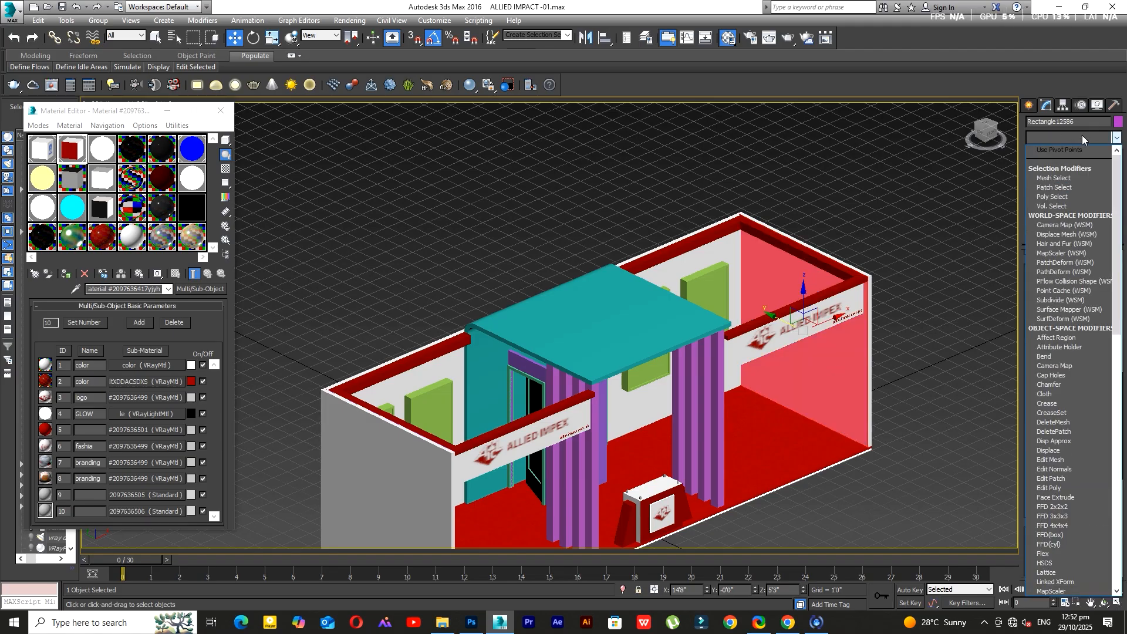
type("uvw")
key("Return")
left_click(1056, 322)
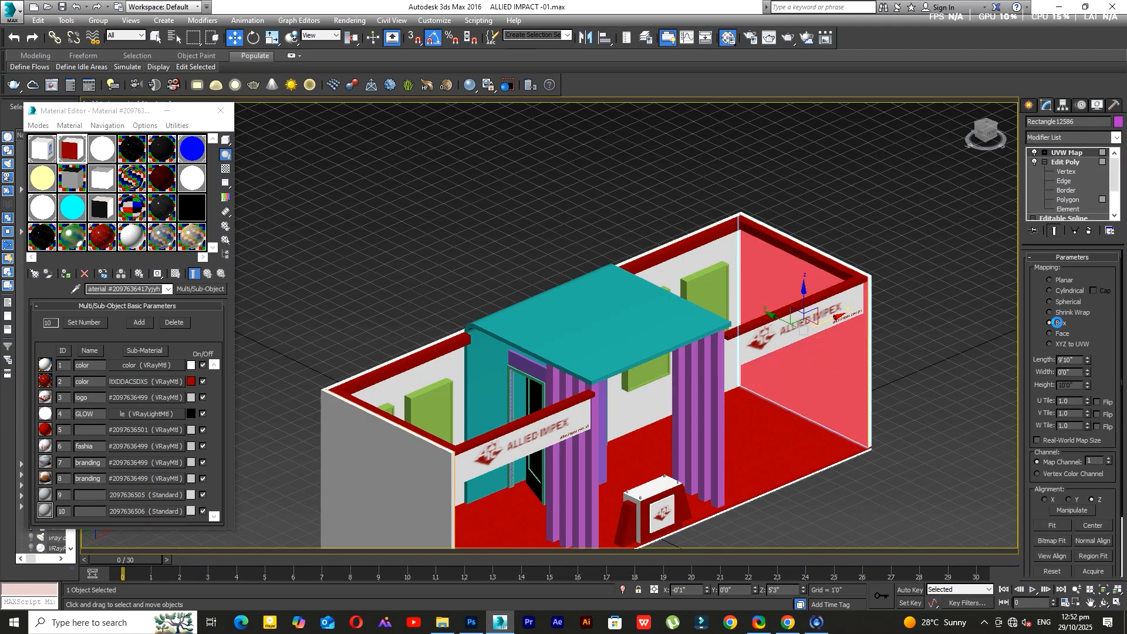
left_click(65, 274)
left_click(478, 171)
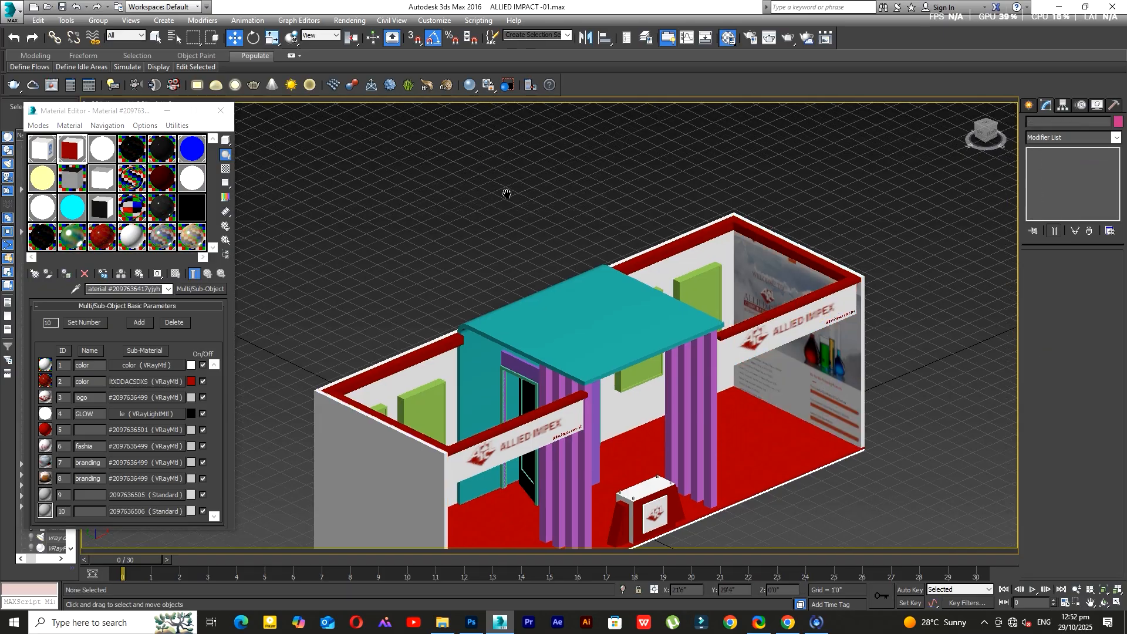
- Set the UVW Map height of the right end panel to 9.5 feet
middle_click_drag(505, 192, 449, 180)
left_click(1104, 603)
left_click_drag(565, 383, 557, 350)
scroll(686, 239, "up", 3)
key("w")
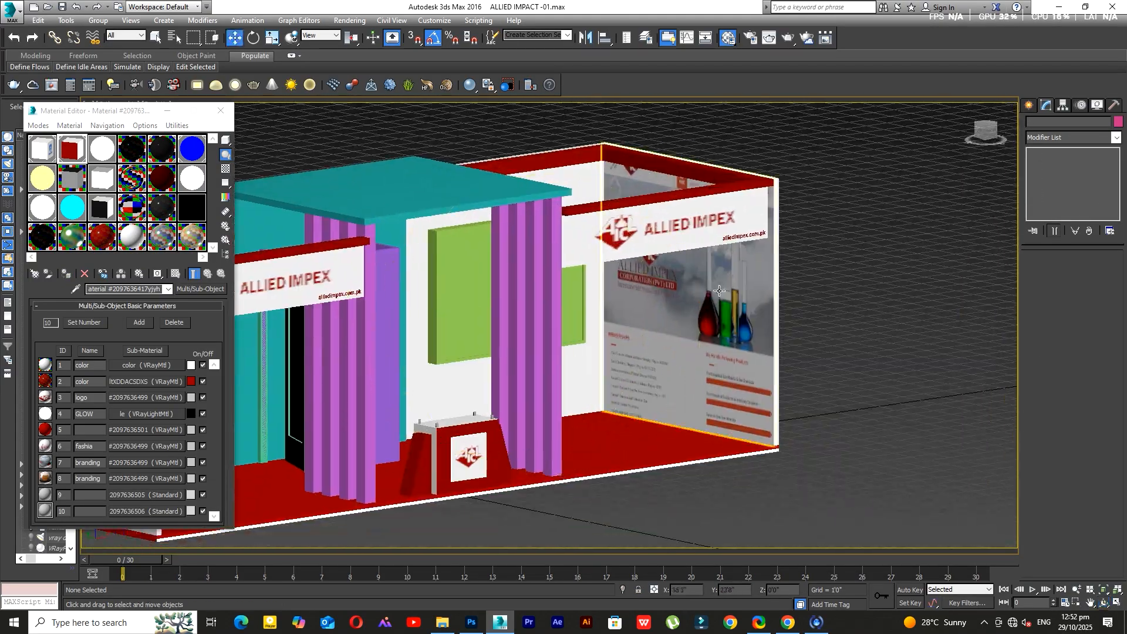
left_click(726, 284)
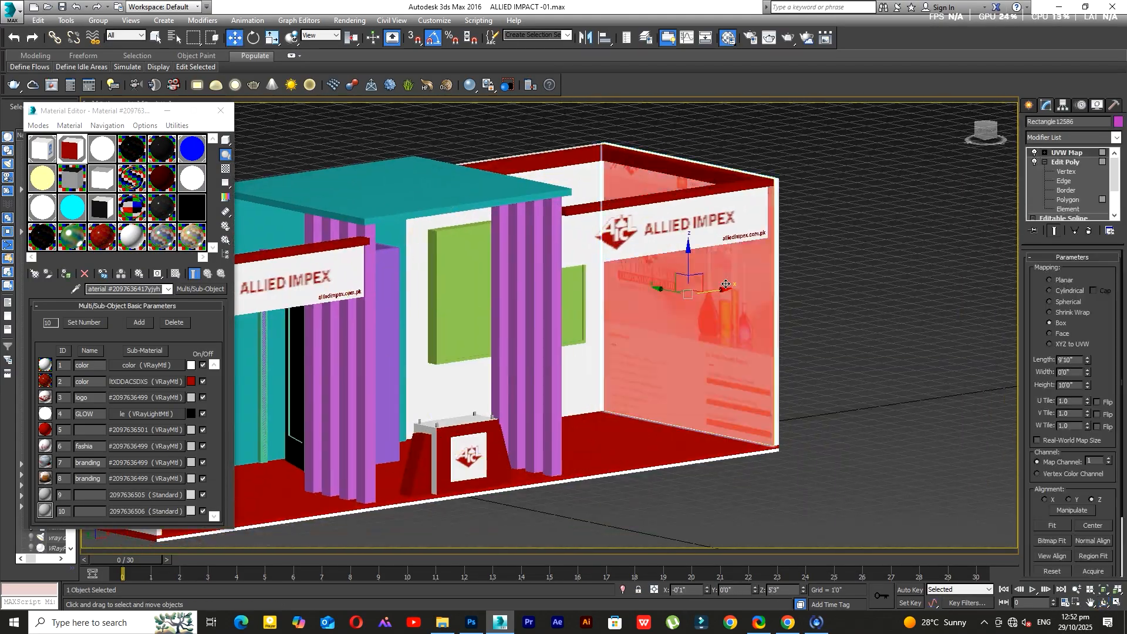
double_click(1068, 385)
type("9")
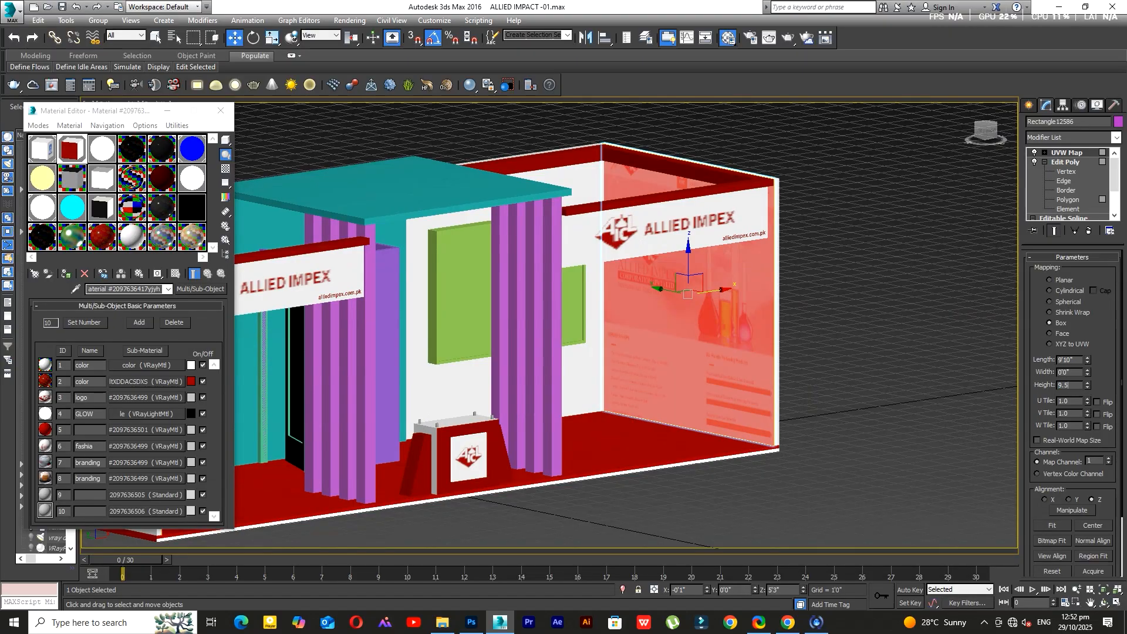
type(".5")
key("Return")
- Move the UVW Map gizmo down in the left view until its lower edge meets the panel's bottom edge
left_click(1044, 153)
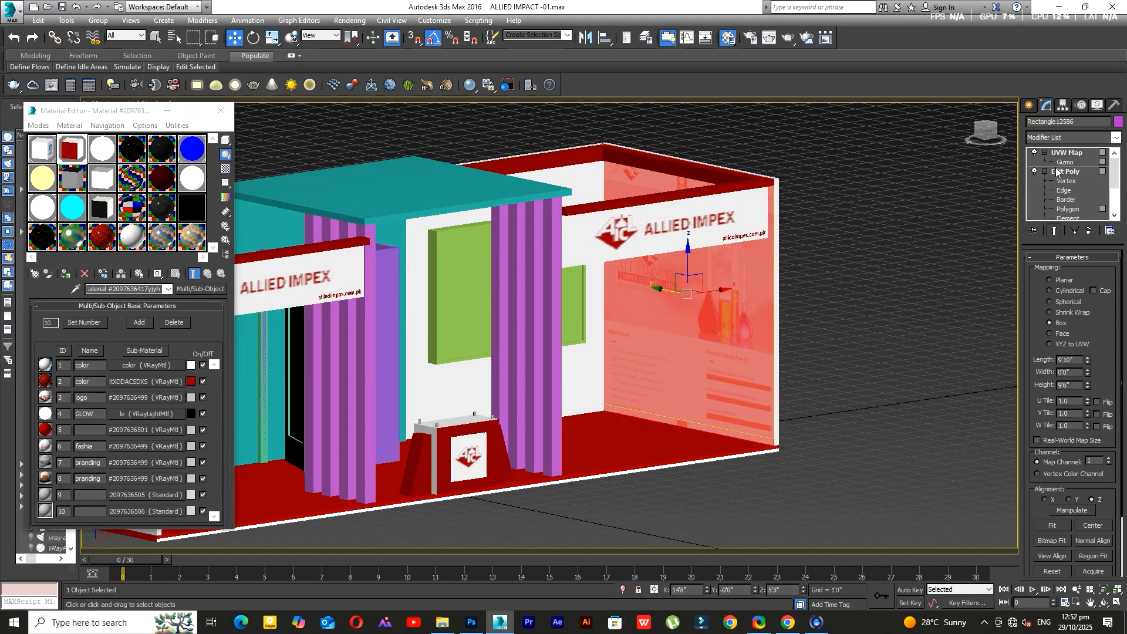
left_click(1063, 162)
scroll(802, 274, "up", 5)
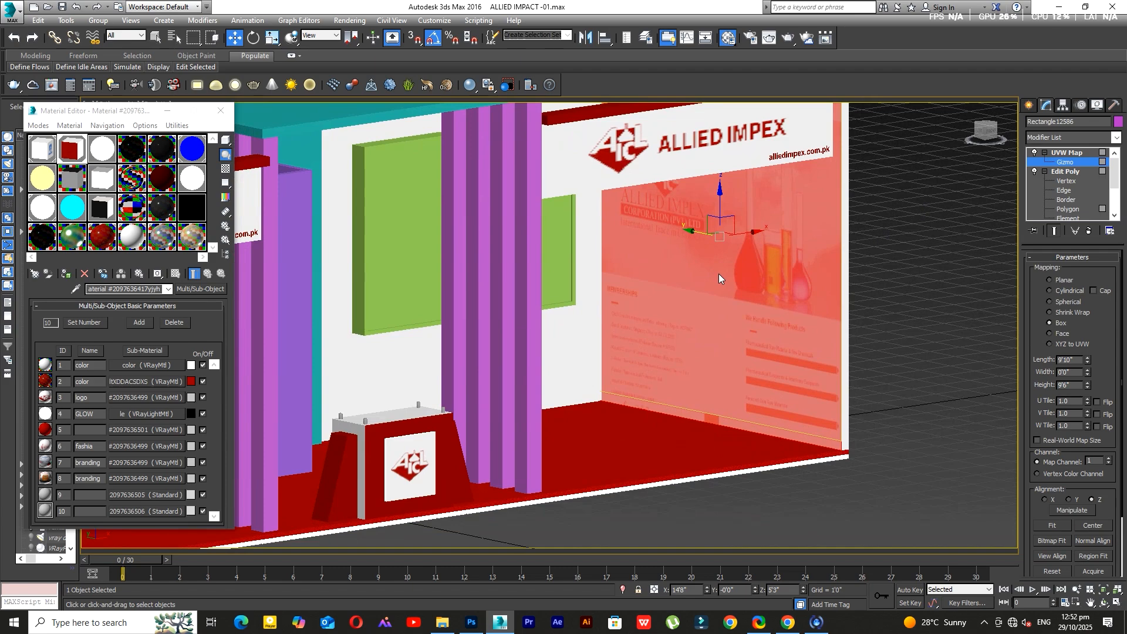
key("l")
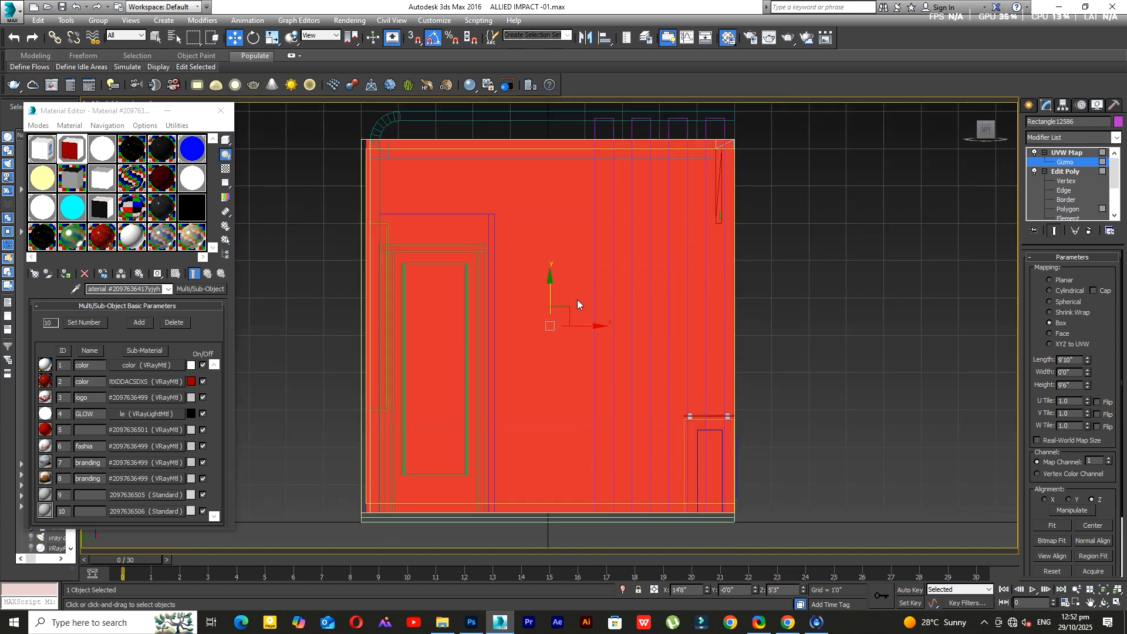
left_click_drag(550, 285, 555, 294)
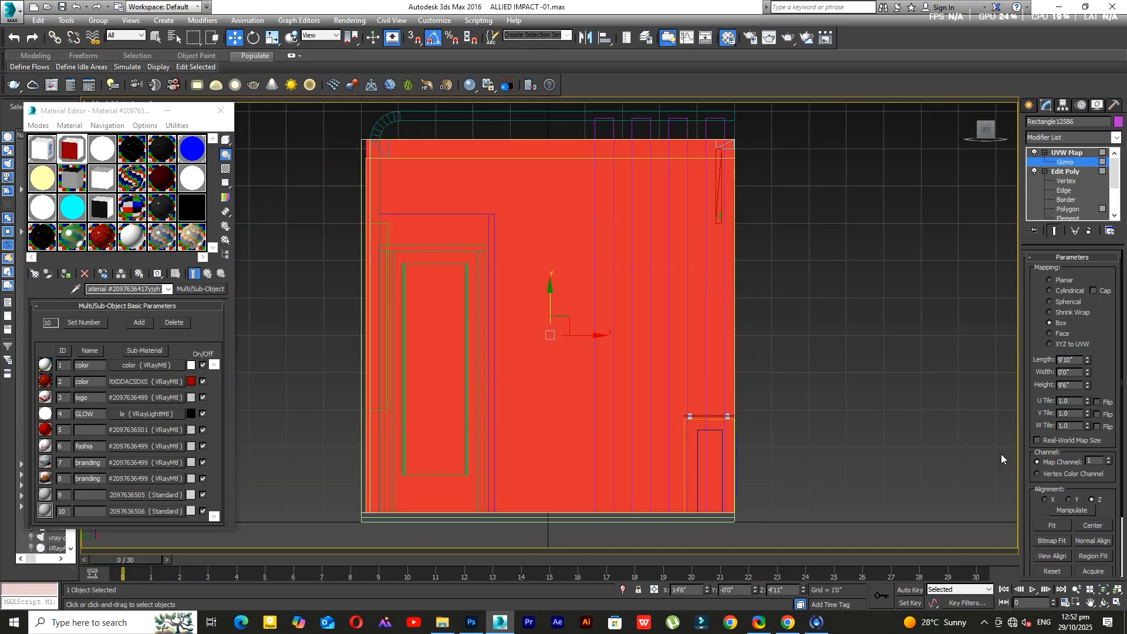
left_click(1098, 602)
left_click_drag(594, 372, 567, 388)
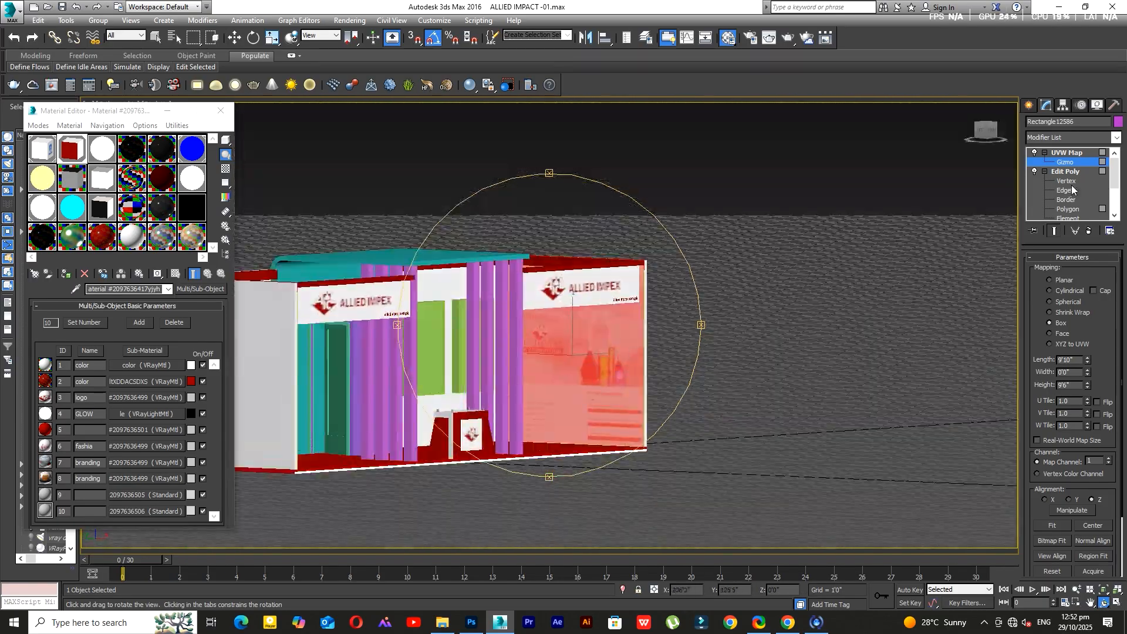
left_click(1028, 105)
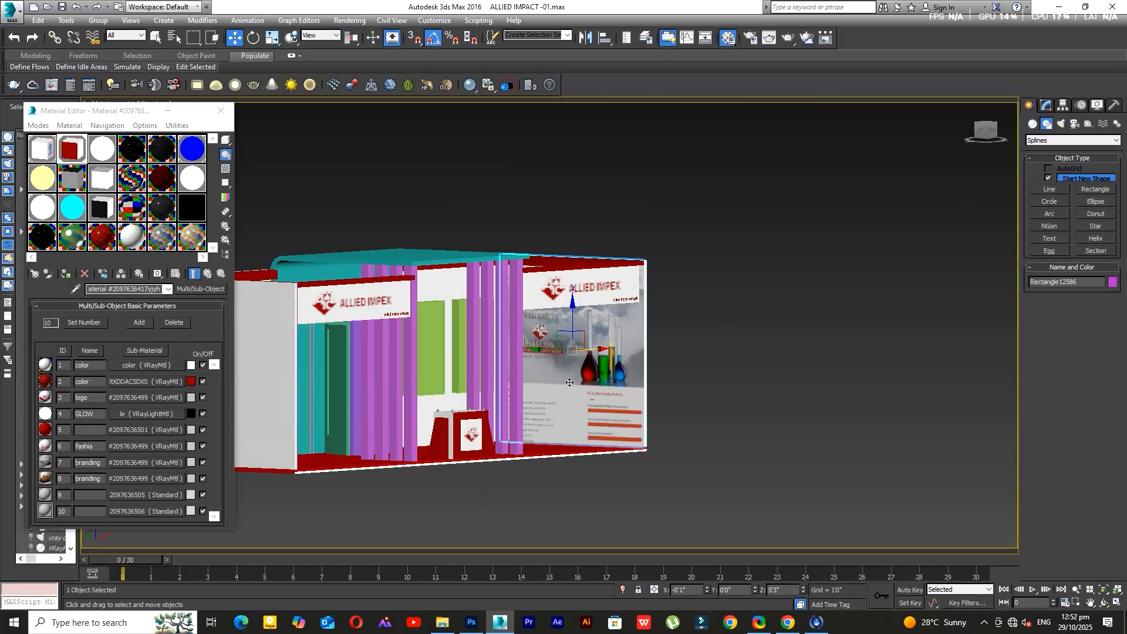
- Examine the poster's fit on the right end wall below the fascia from several angles
right_click(869, 287)
left_click(1104, 603)
left_click_drag(837, 516, 689, 437)
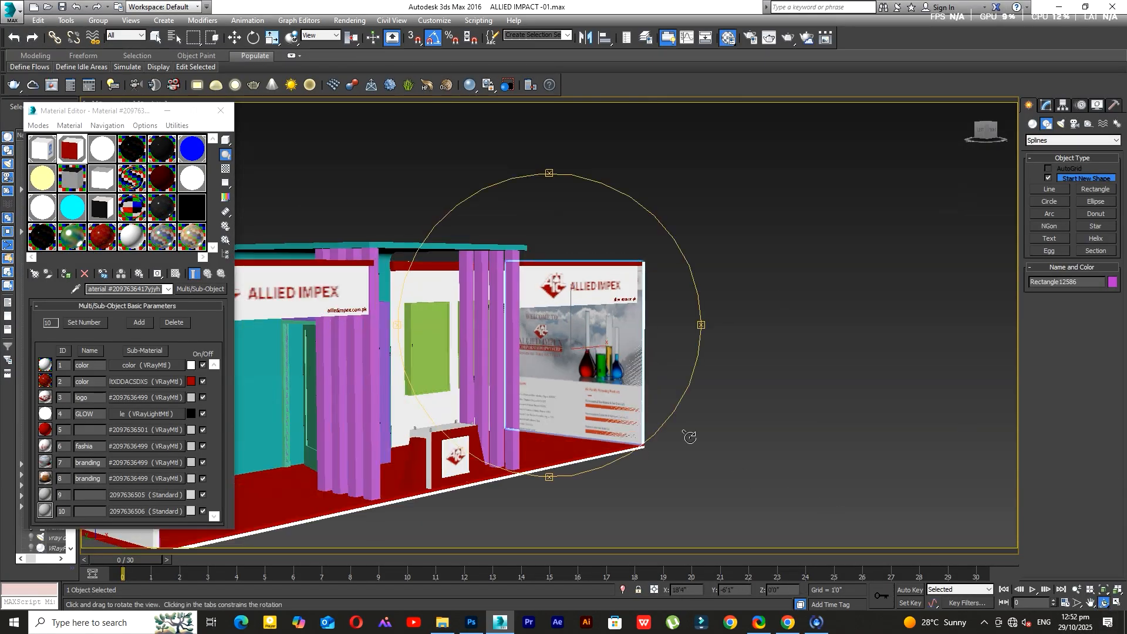
left_click_drag(601, 437, 590, 406)
scroll(551, 303, "up", 3)
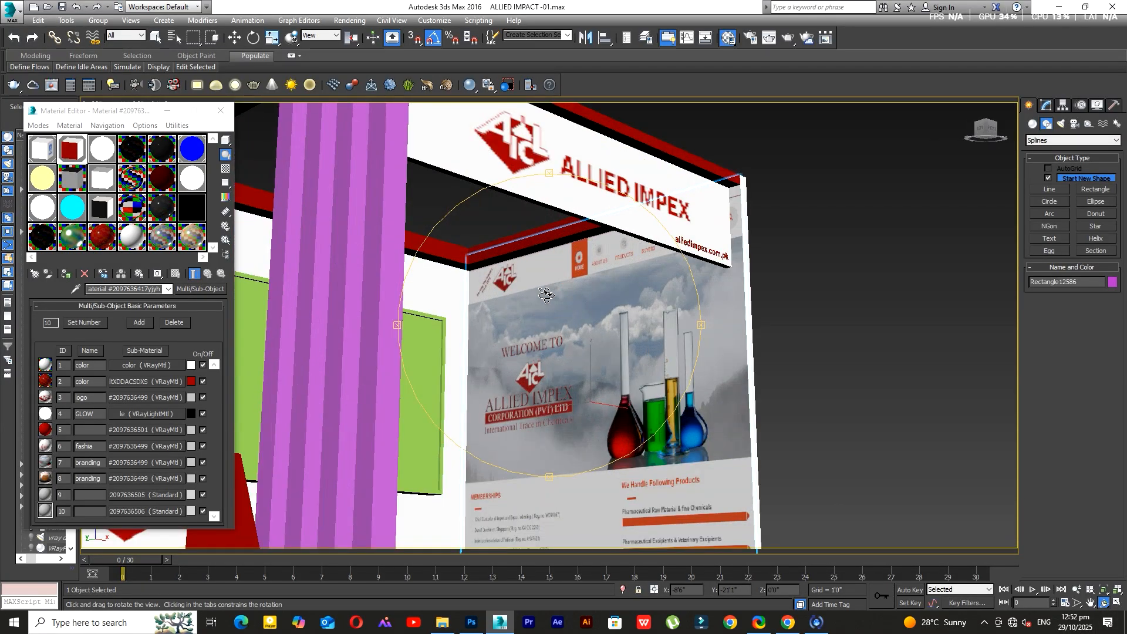
scroll(546, 295, "down", 1)
left_click_drag(545, 295, 516, 423)
middle_click_drag(517, 423, 626, 394)
scroll(637, 395, "down", 4)
- Delete the plain purple panel at the left end of the stall
left_click_drag(639, 395, 518, 415)
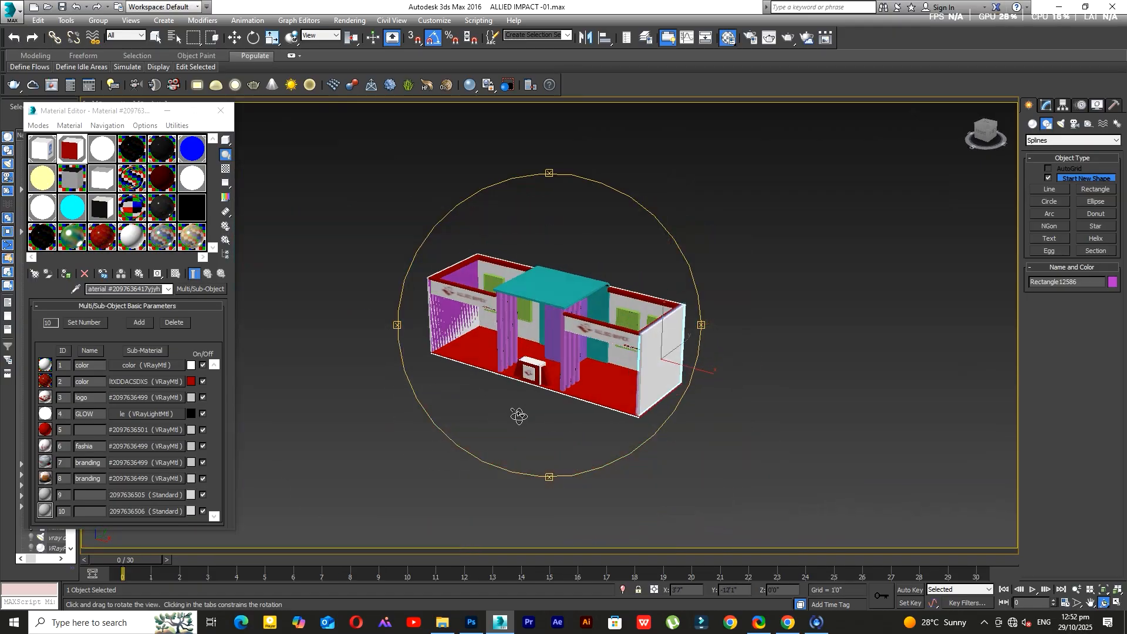
right_click(698, 213)
left_click(420, 307)
scroll(421, 307, "up", 5)
left_click(494, 244)
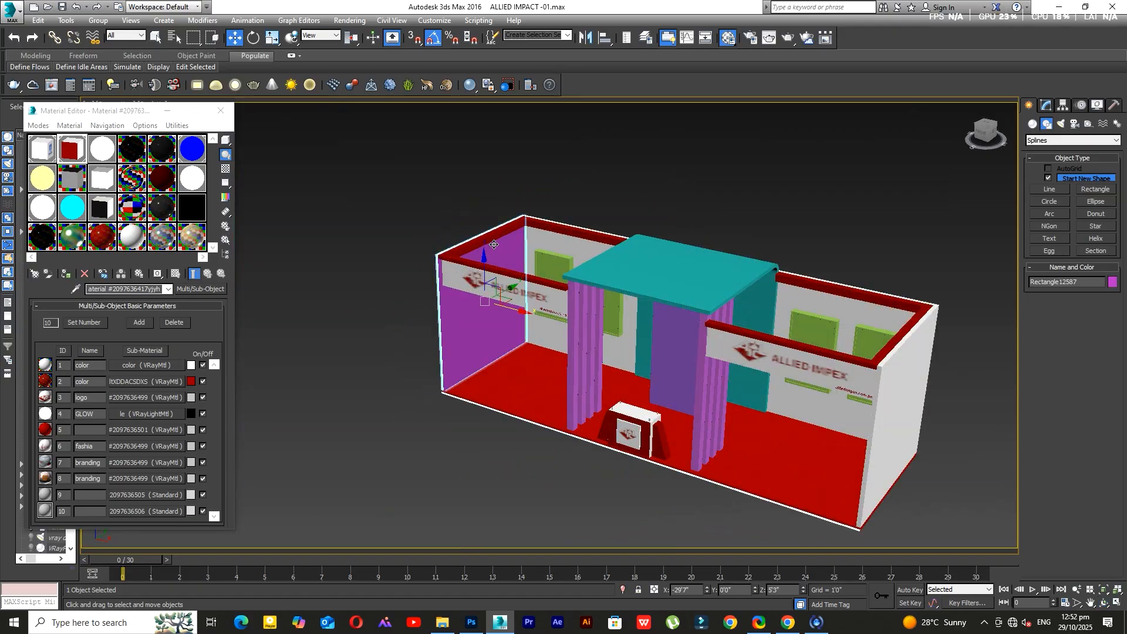
key("Delete")
- Clone the right end poster panel as one independent copy, placing it near the stall's left end
left_click(1103, 603)
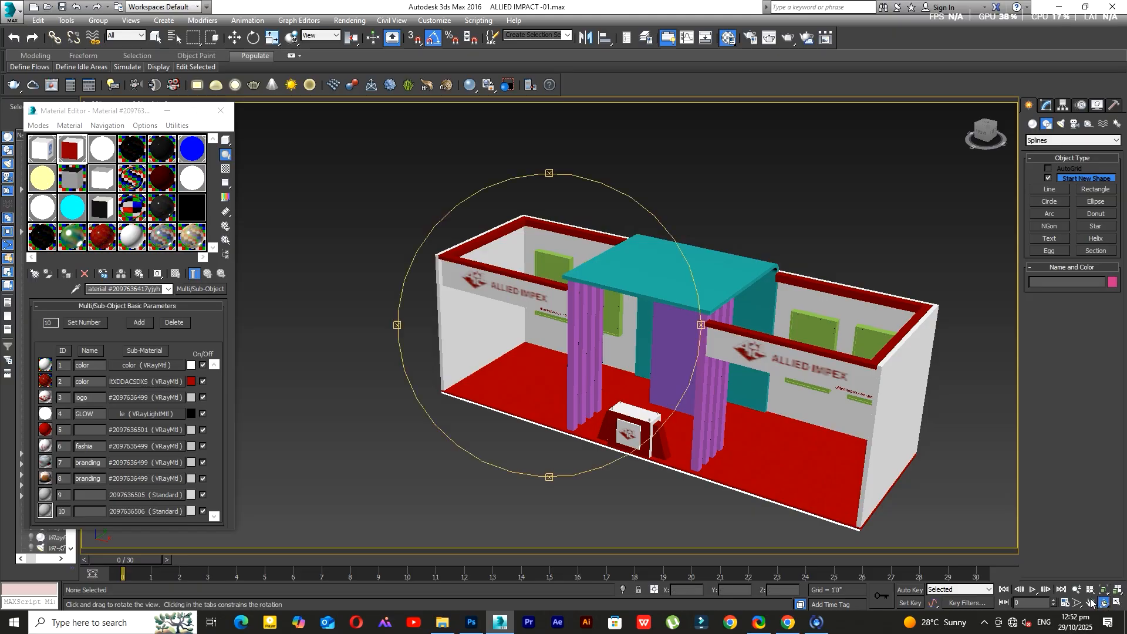
left_click_drag(739, 456, 636, 368)
right_click(838, 320)
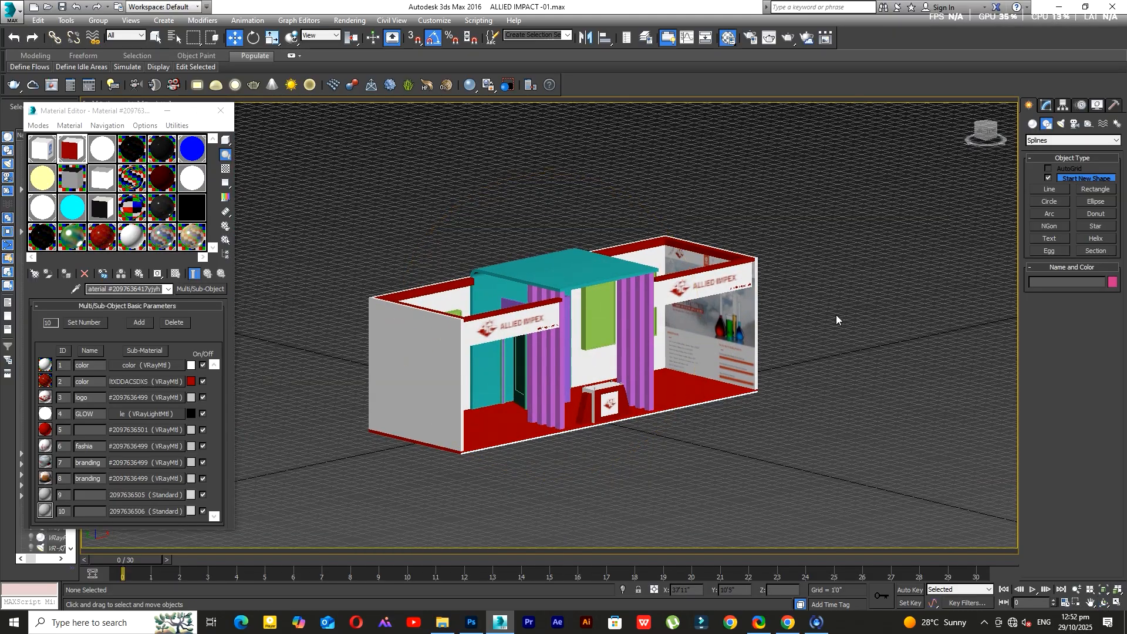
left_click(735, 315)
left_click_drag(737, 308, 488, 356, "shift")
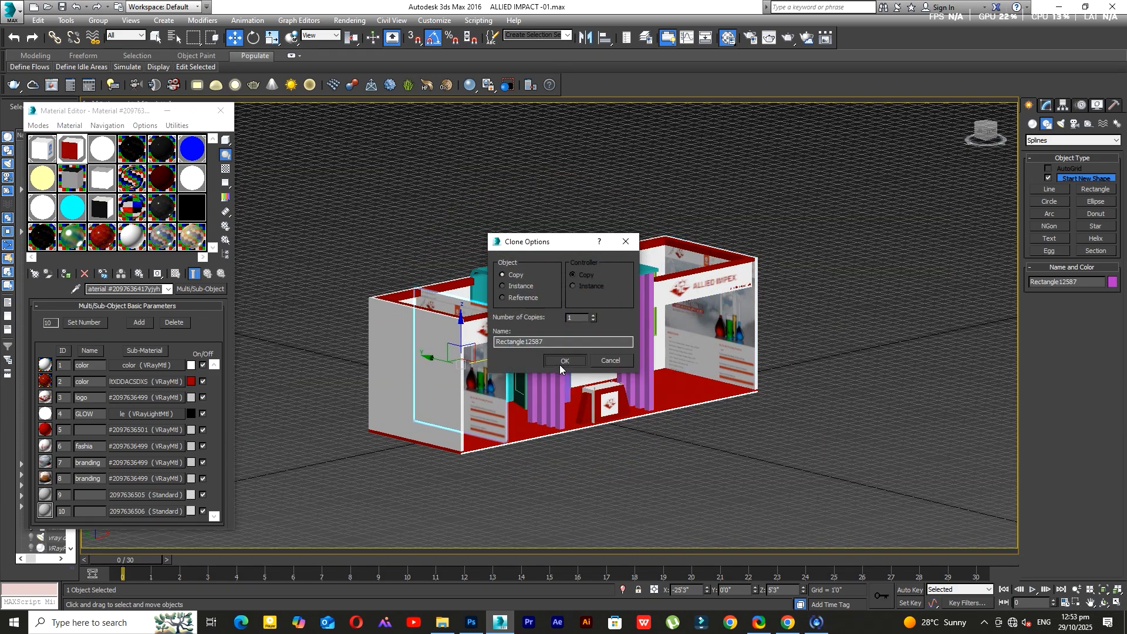
left_click(560, 365)
- Rotate the copied poster panel about its own centre in the wireframe top view
middle_click_drag(503, 390, 631, 337)
key("t")
key("z")
key("F3")
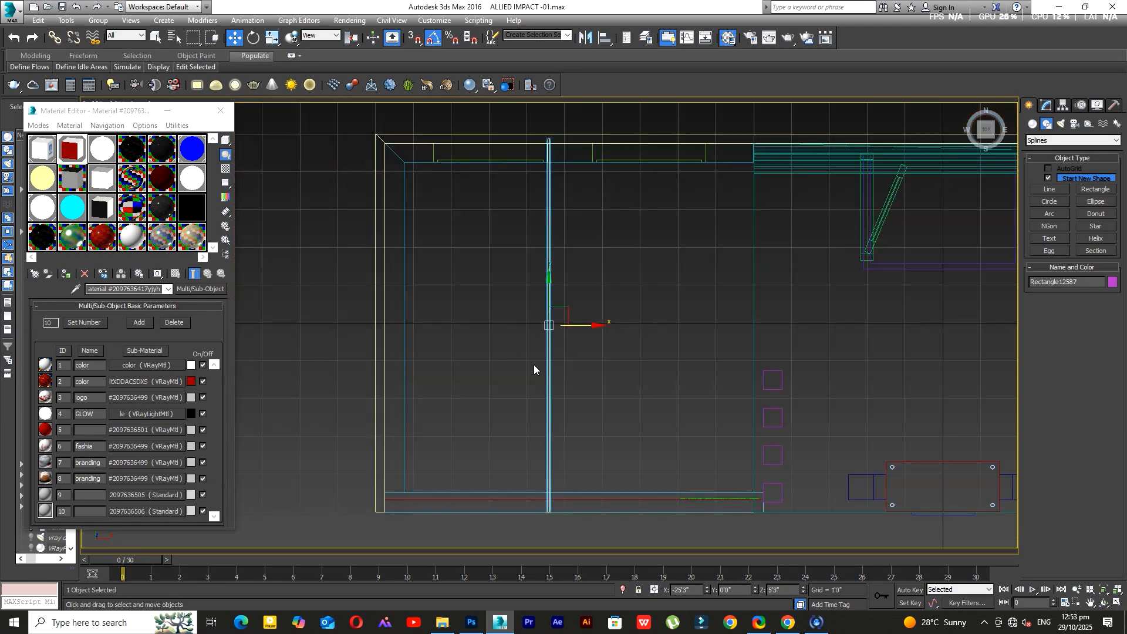
middle_click_drag(534, 365, 609, 340)
key("e")
left_click_drag(467, 380, 463, 380)
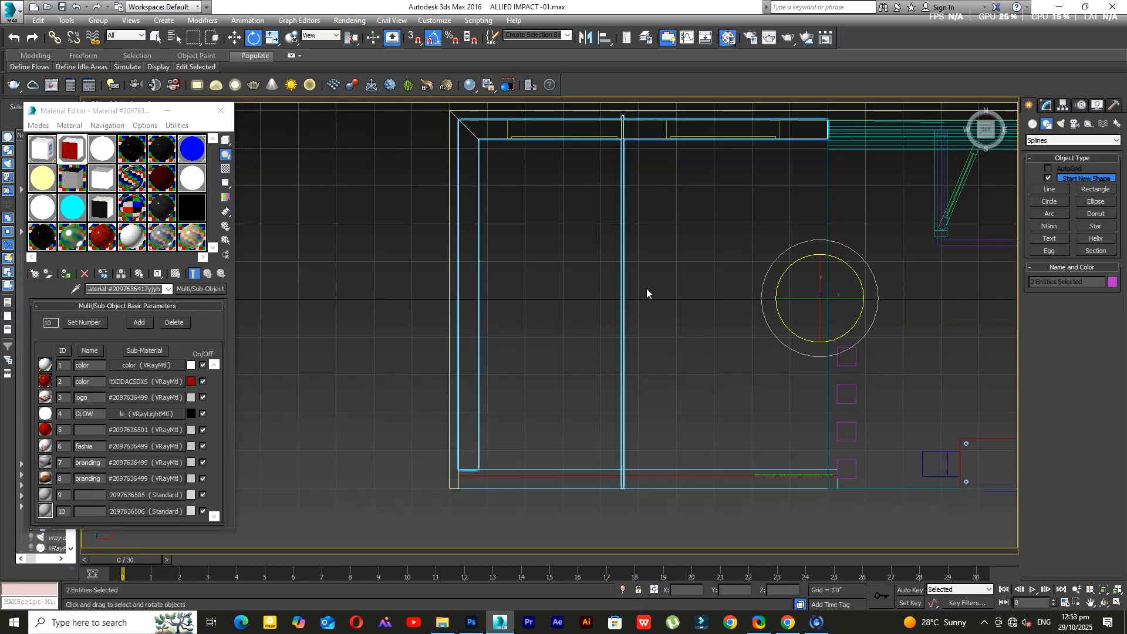
left_click(664, 256)
left_click_drag(664, 256, 595, 338)
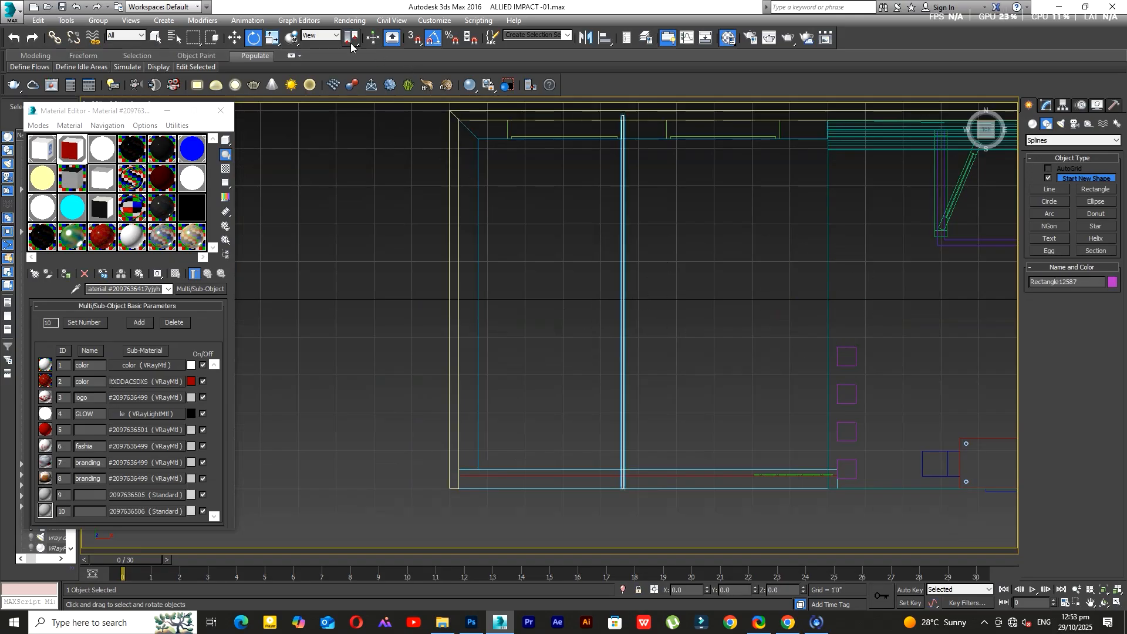
left_click_drag(350, 43, 352, 76)
left_click_drag(586, 337, 587, 343)
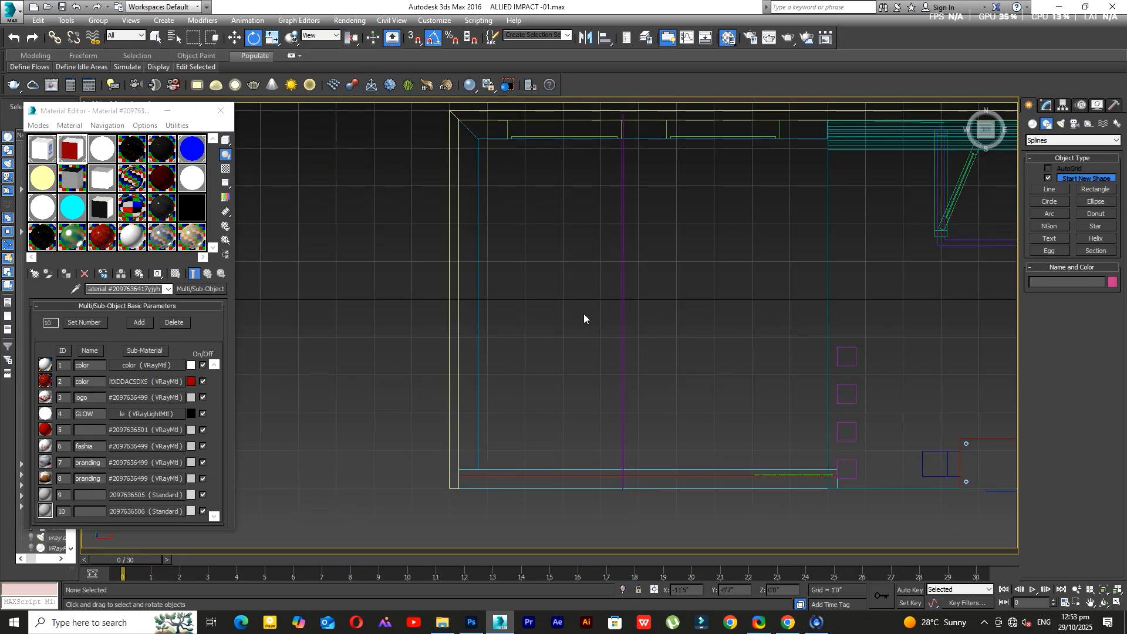
left_click_drag(666, 332, 626, 415)
- Move the copied poster panel along X onto the left end wall and check its placement in perspective
key("w")
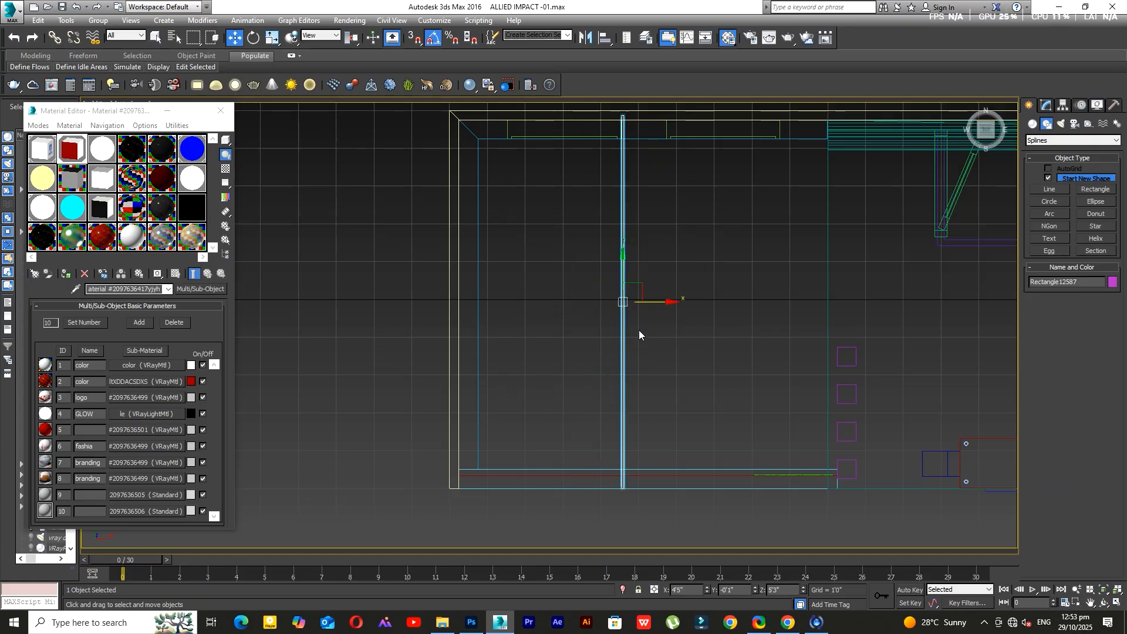
left_click_drag(653, 304, 484, 305)
scroll(452, 317, "up", 8)
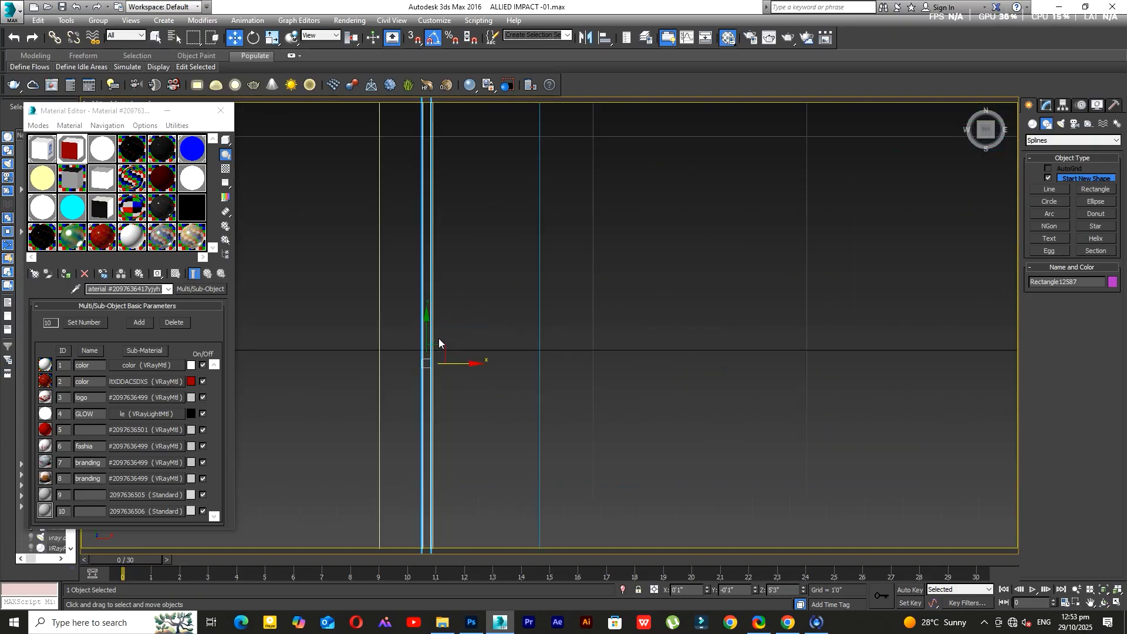
left_click_drag(428, 404, 457, 415)
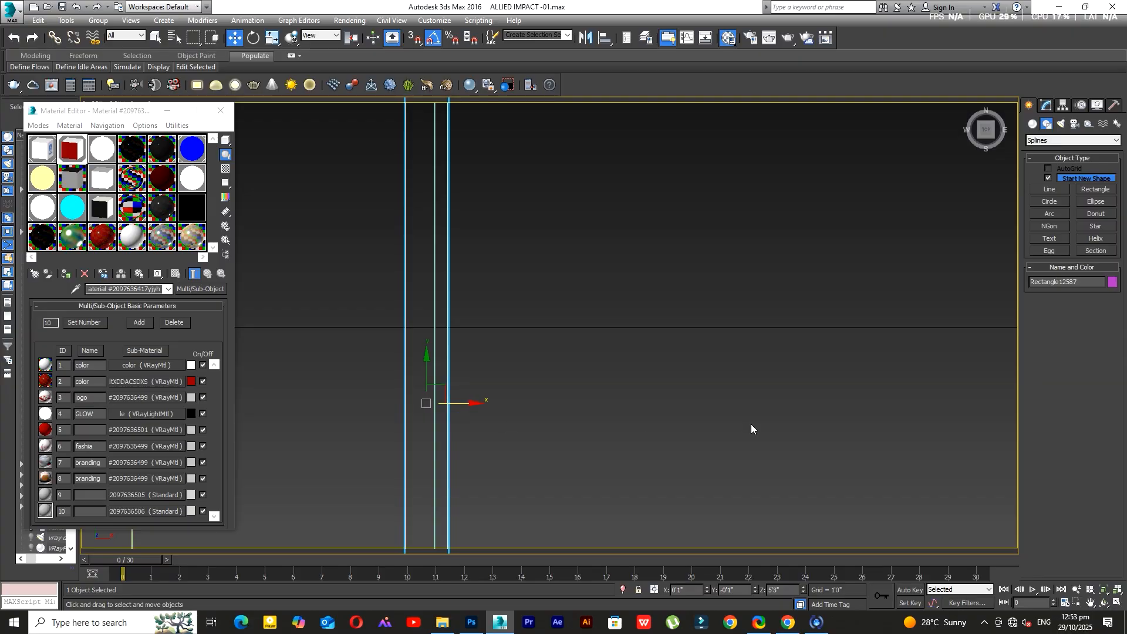
scroll(751, 424, "down", 8)
left_click(1103, 602)
left_click_drag(610, 371, 565, 302)
left_click_drag(590, 339, 581, 314)
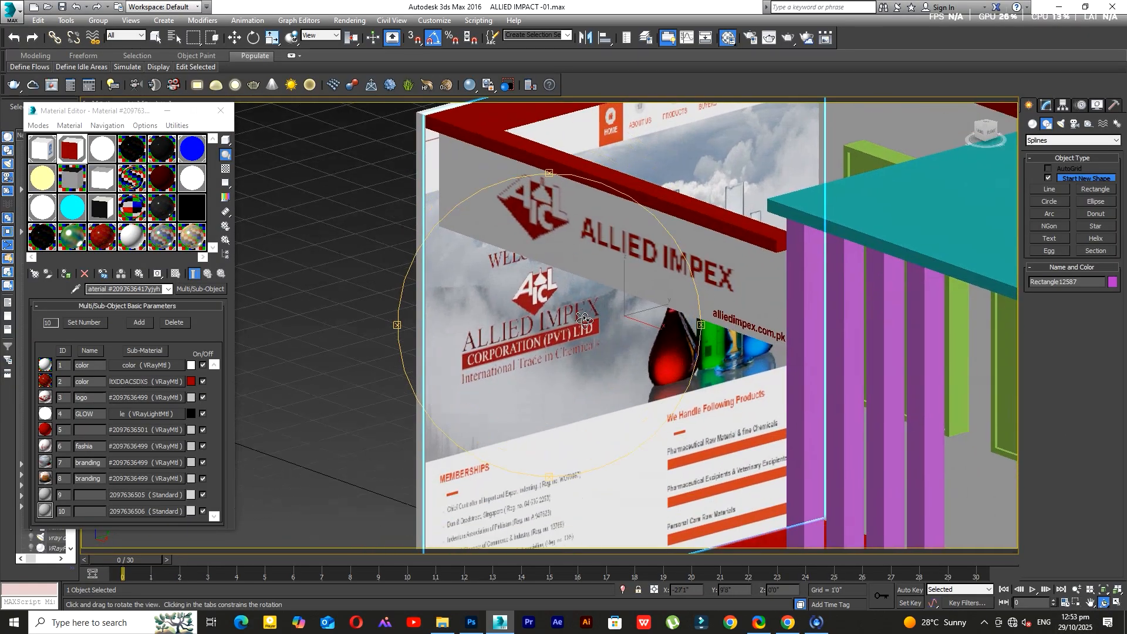